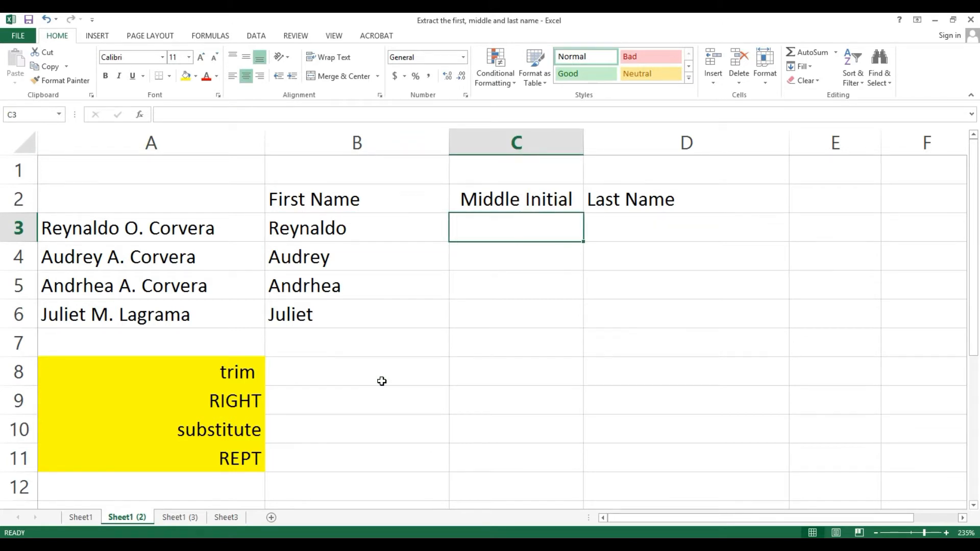
# Step: Enter =RIGHT(A3,7) in D3 under Last Name and fill the formula down through D6
pyautogui.press('Right')
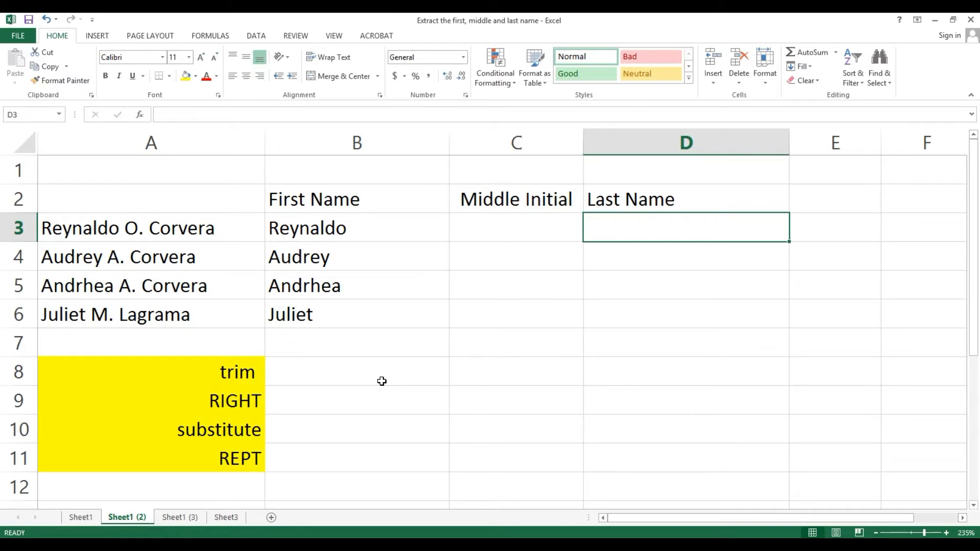
pyautogui.write('=')
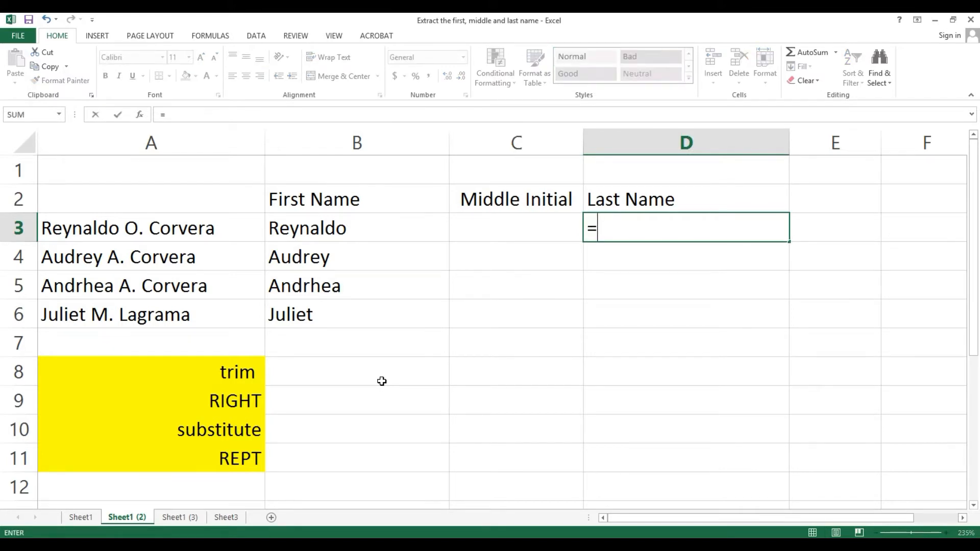
pyautogui.write('RIG')
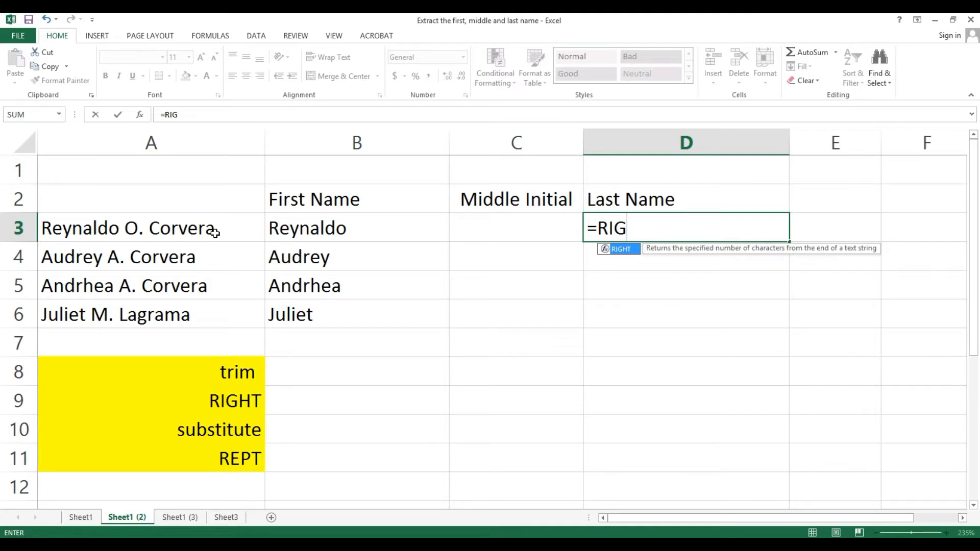
pyautogui.press('Tab')
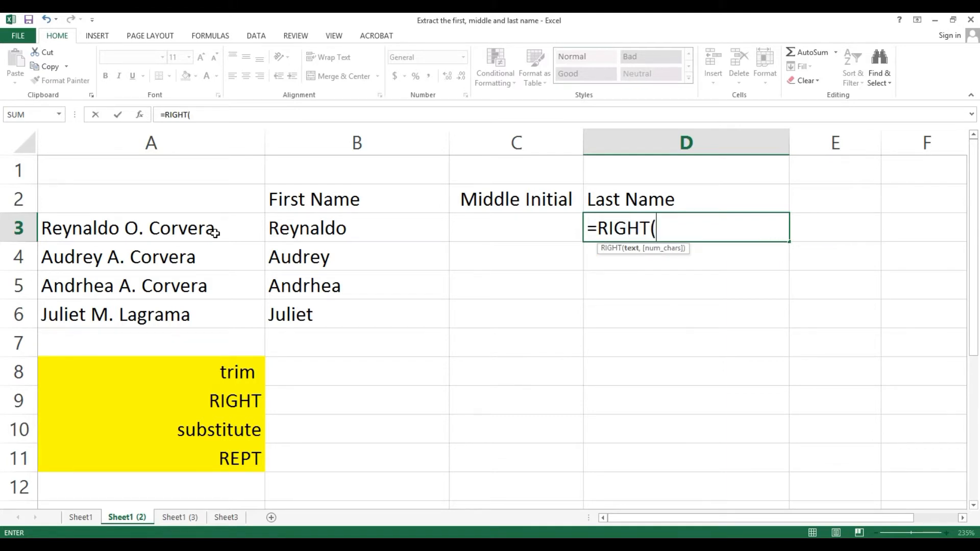
pyautogui.click(174, 229)
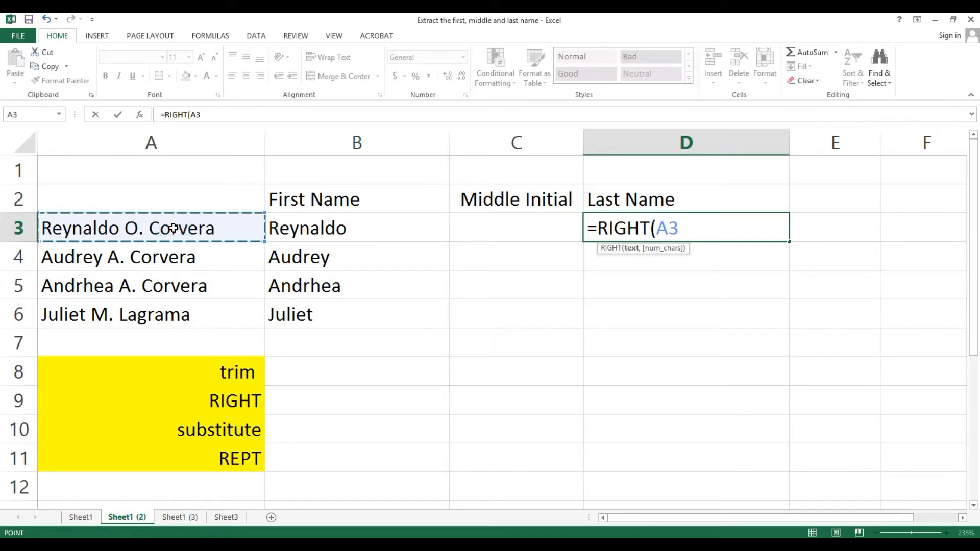
pyautogui.write(',7')
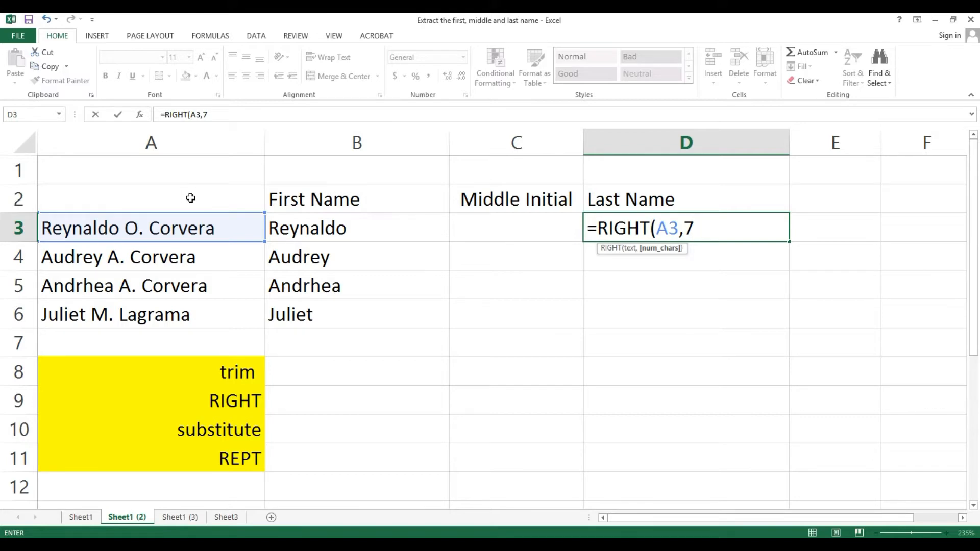
pyautogui.write(')')
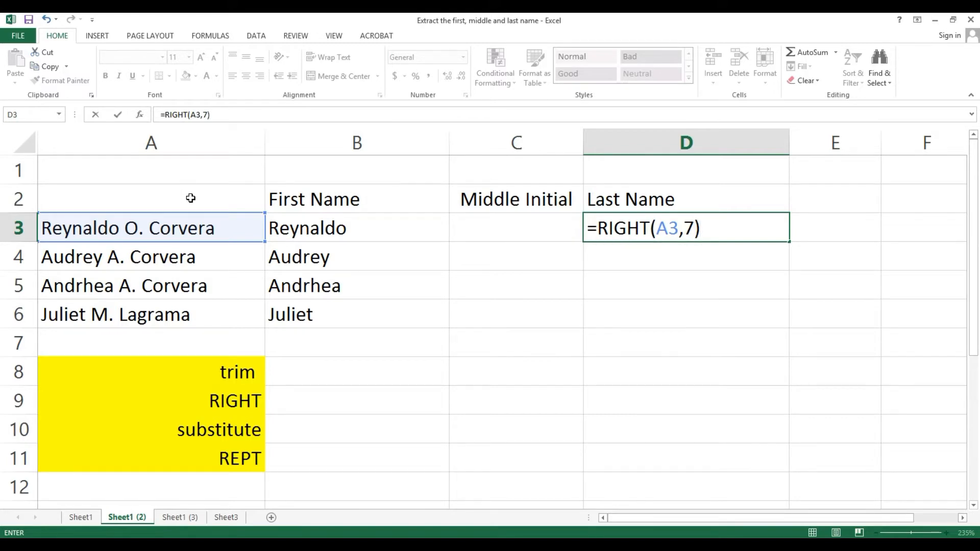
pyautogui.press('Return')
pyautogui.press('Up')
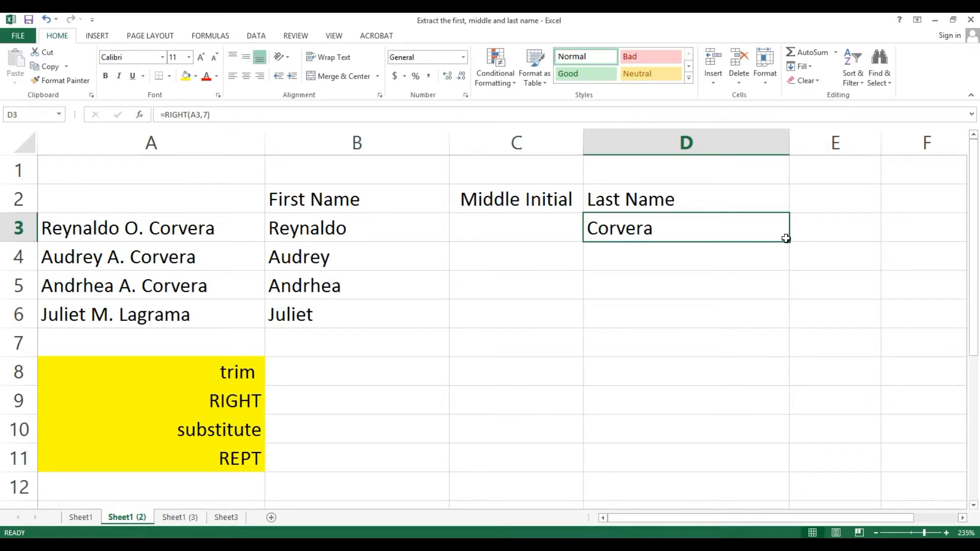
pyautogui.moveTo(789, 241); pyautogui.dragTo(781, 325)
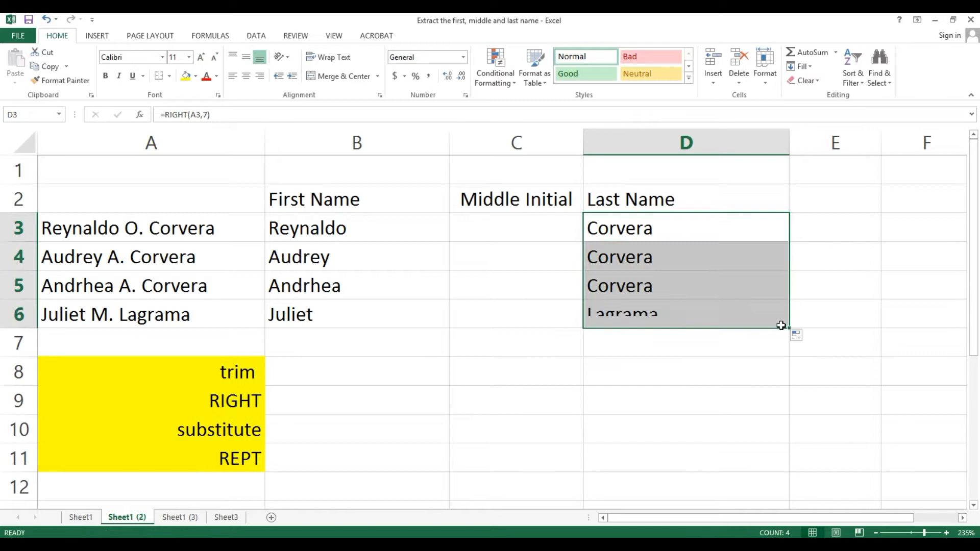
pyautogui.click(717, 309)
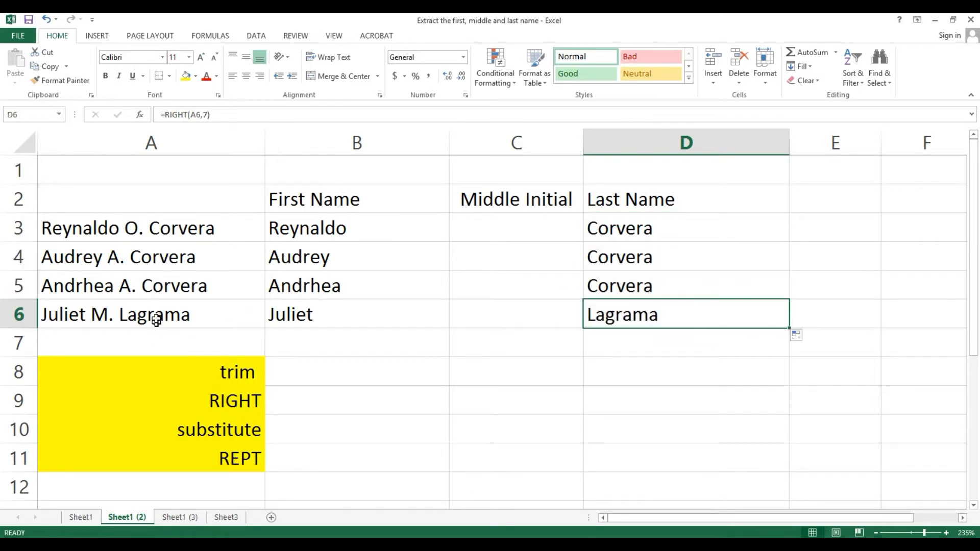
# Step: Test the D6 formula by replacing the surname in A6 with a longer one, and undo the replacement
pyautogui.click(165, 230)
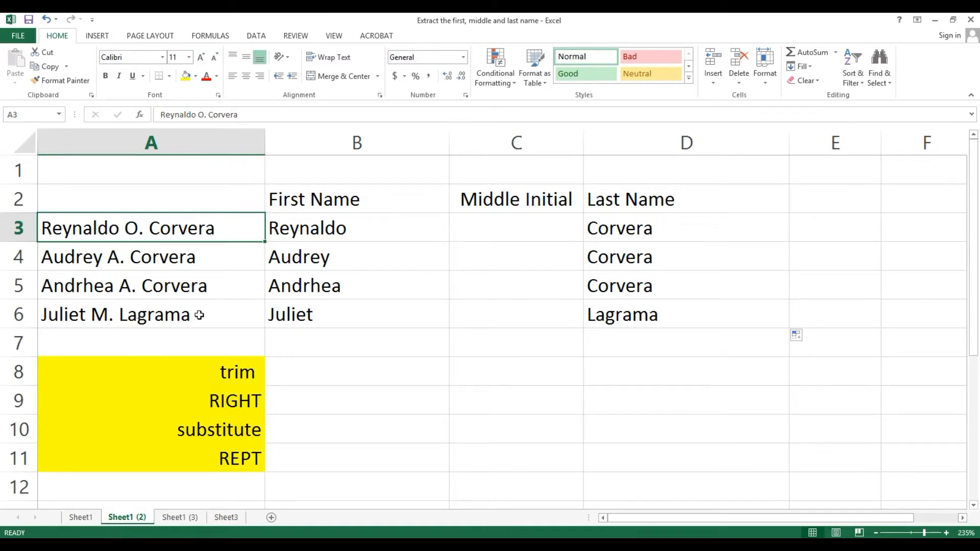
pyautogui.click(169, 315)
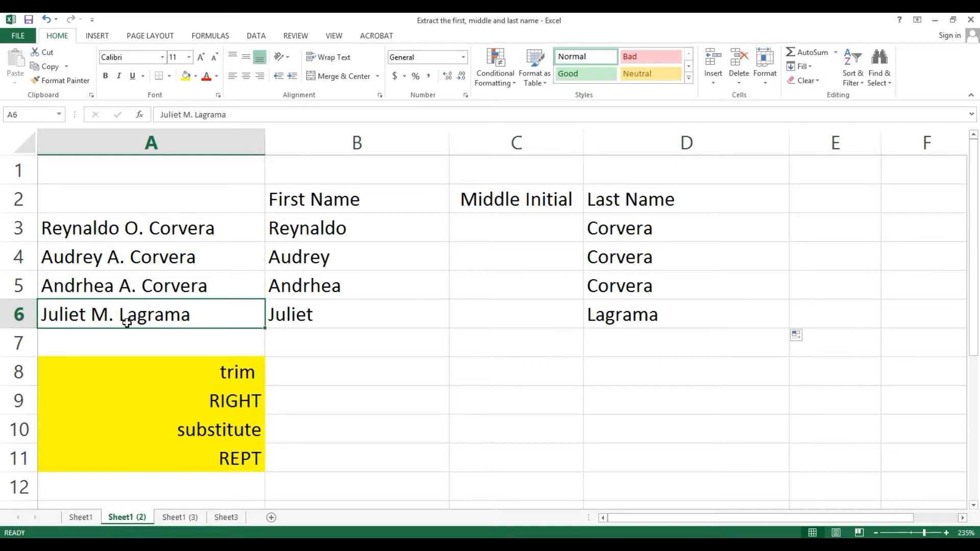
pyautogui.doubleClick(125, 321)
pyautogui.moveTo(119, 315); pyautogui.dragTo(243, 314)
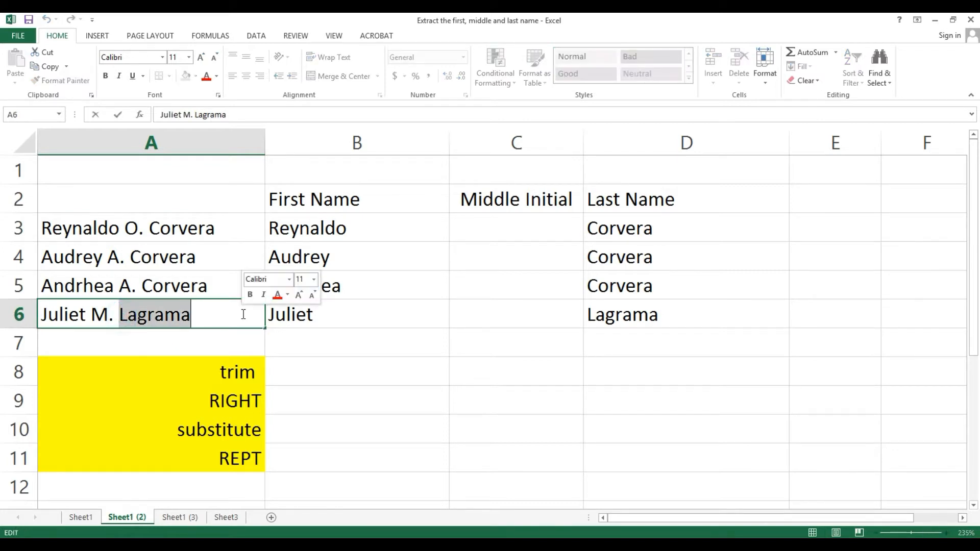
pyautogui.write('MO')
pyautogui.press('BackSpace')
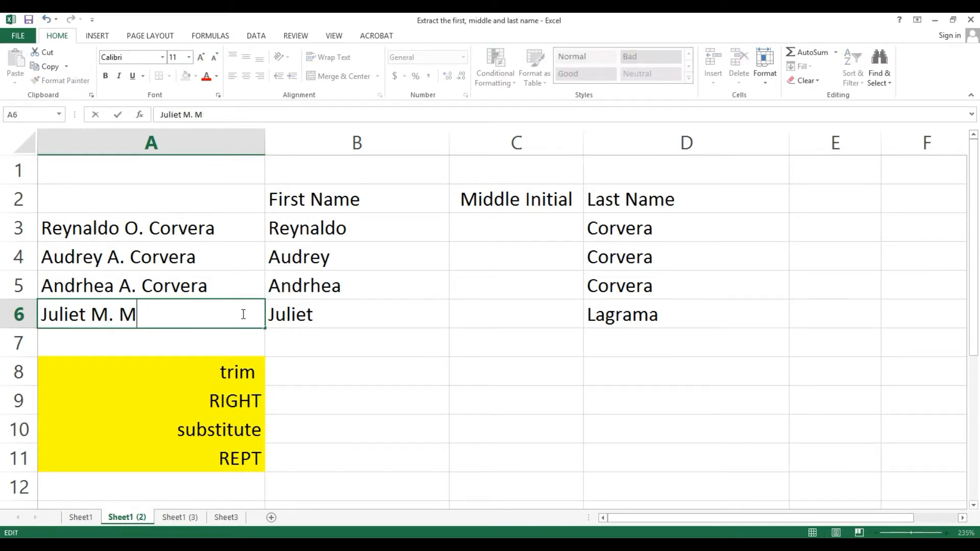
pyautogui.write('ONTEN')
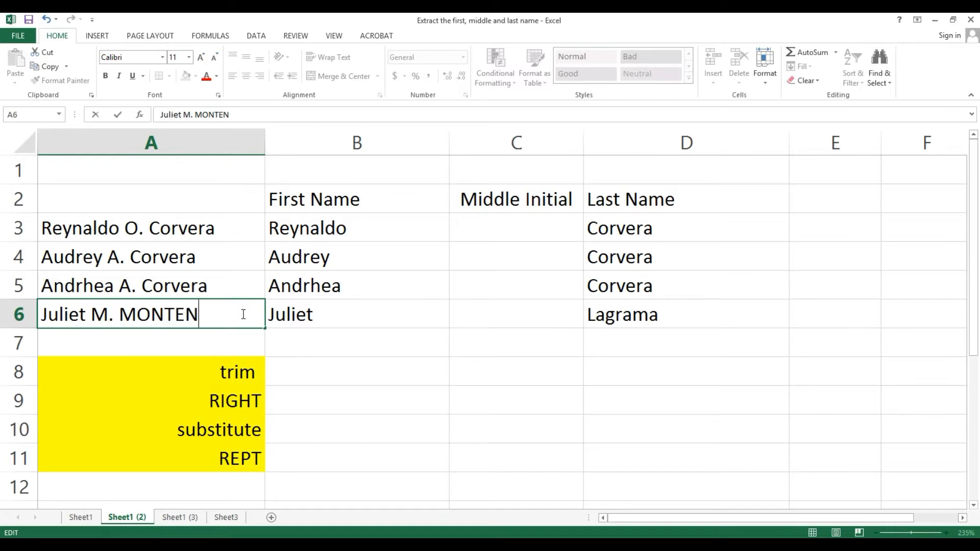
pyautogui.write('EGRO')
pyautogui.press('Return')
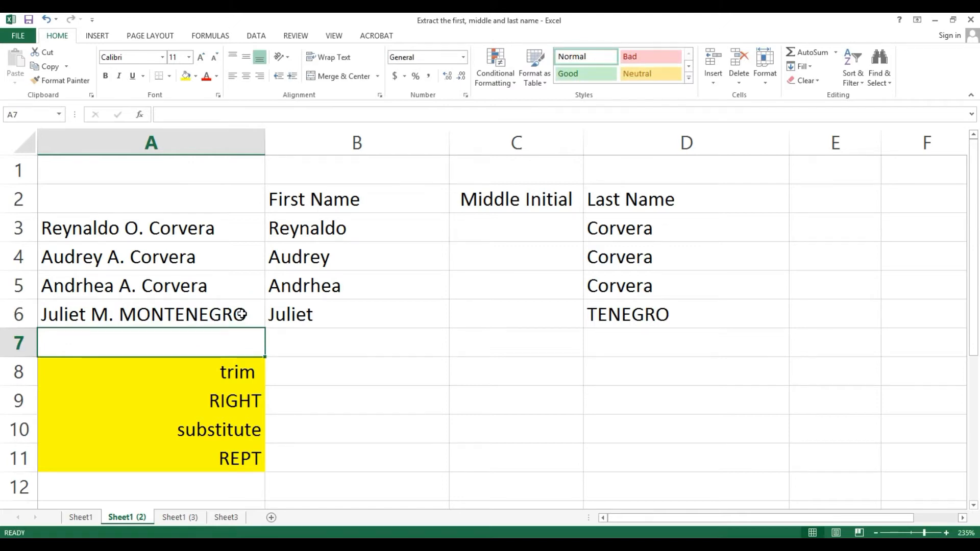
pyautogui.click(240, 314)
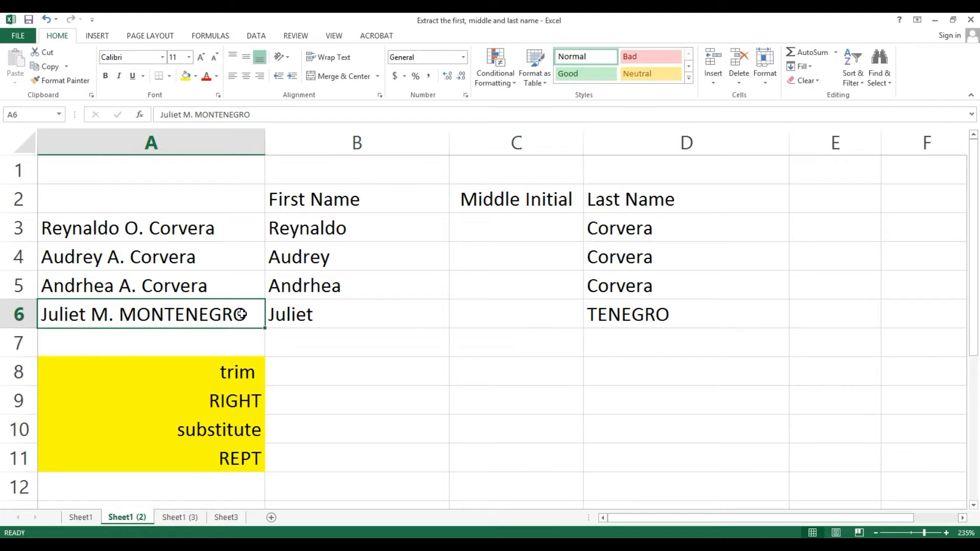
pyautogui.hotkey('ctrl', 'z')
# Step: Clear the RIGHT formulas from D3:D6 and reselect D3
pyautogui.press('Right')
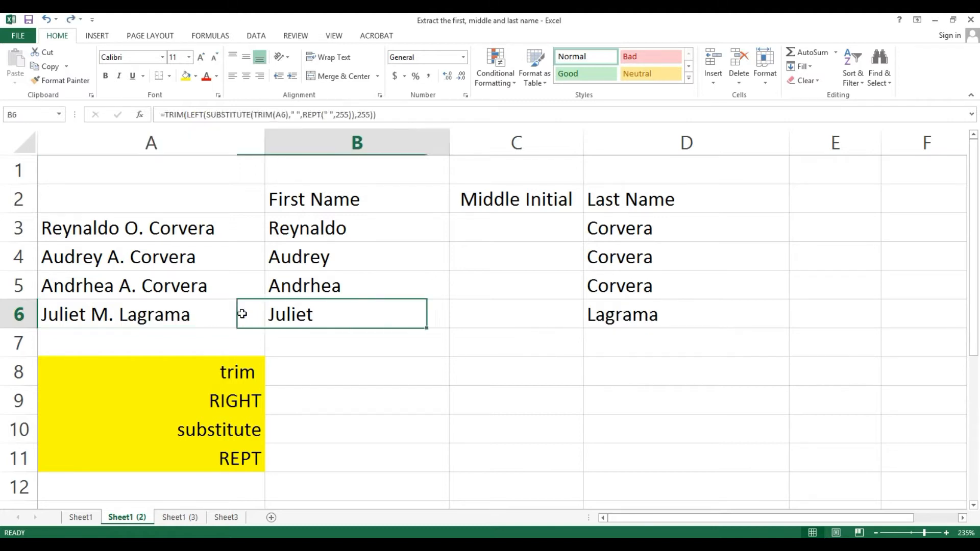
pyautogui.press('Right')
pyautogui.press('Right')
pyautogui.press('Up')
pyautogui.press('Up')
pyautogui.press('Up')
pyautogui.hotkey('shift', 'Down')
pyautogui.hotkey('shift', 'Down')
pyautogui.hotkey('shift', 'Down')
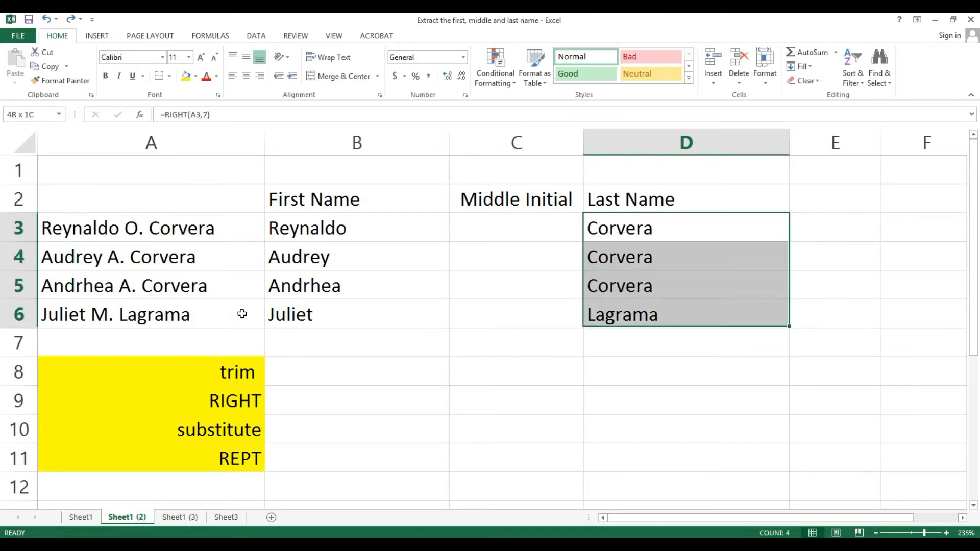
pyautogui.press('Delete')
pyautogui.hotkey('shift', 'Up')
pyautogui.hotkey('shift', 'Up')
pyautogui.hotkey('shift', 'Up')
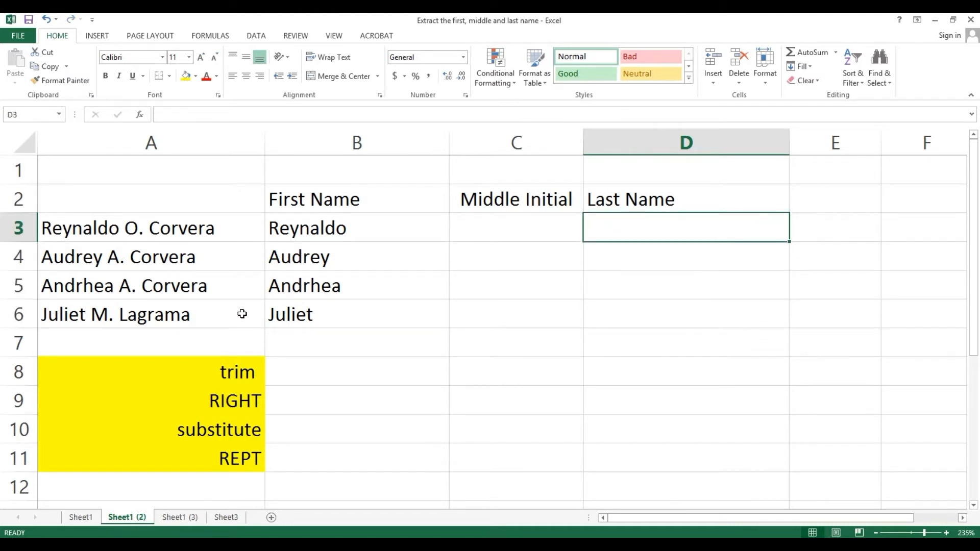
# Step: Start the last-name formula in D3 with =TRIM(RIGHT(
pyautogui.write('=')
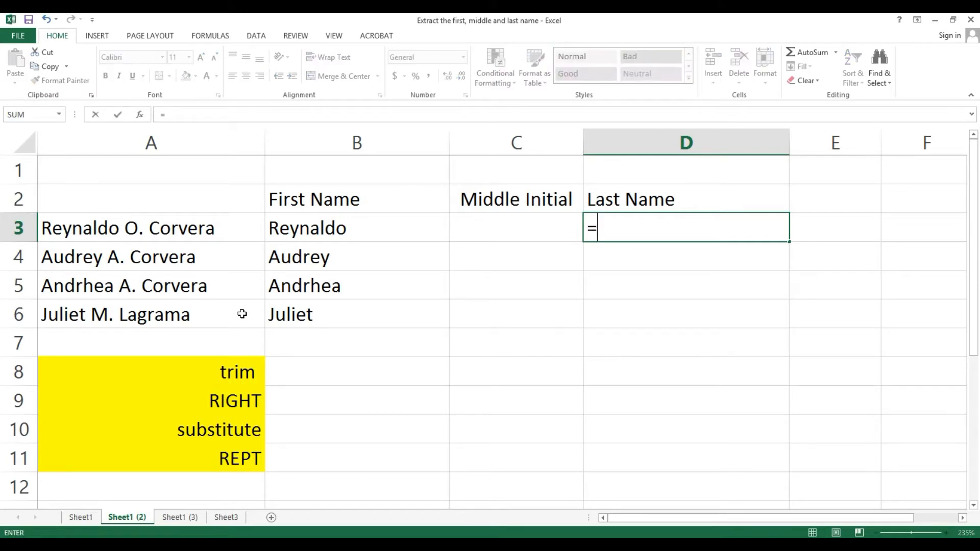
pyautogui.write('T')
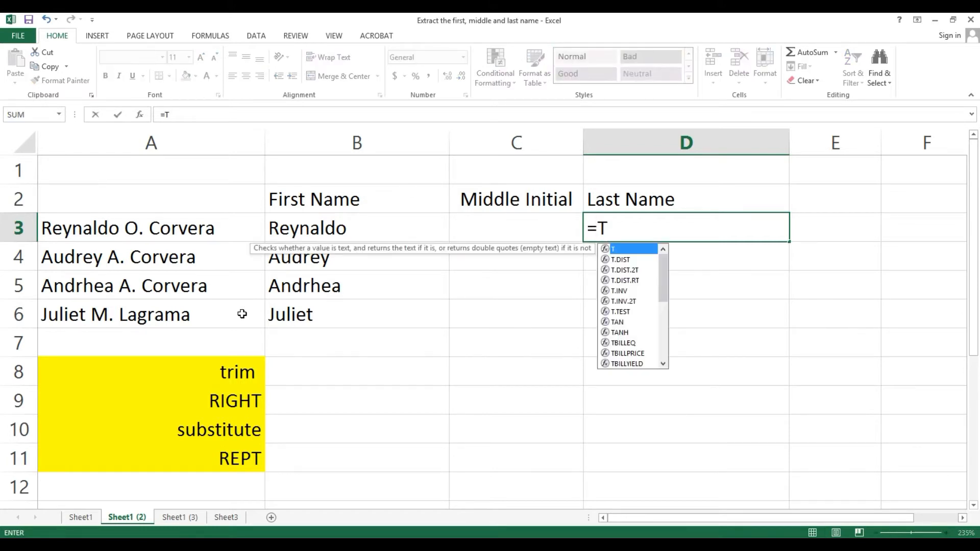
pyautogui.write('RIM')
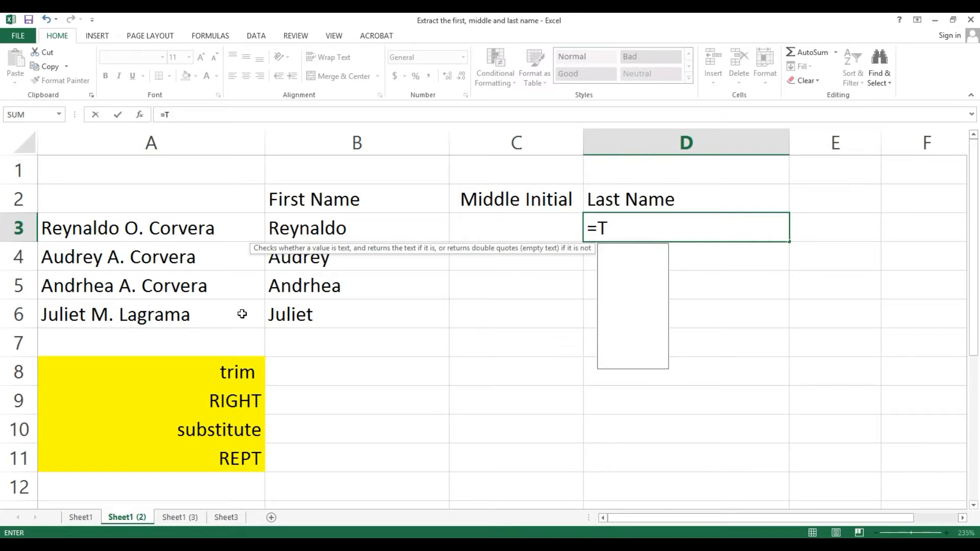
pyautogui.write('(')
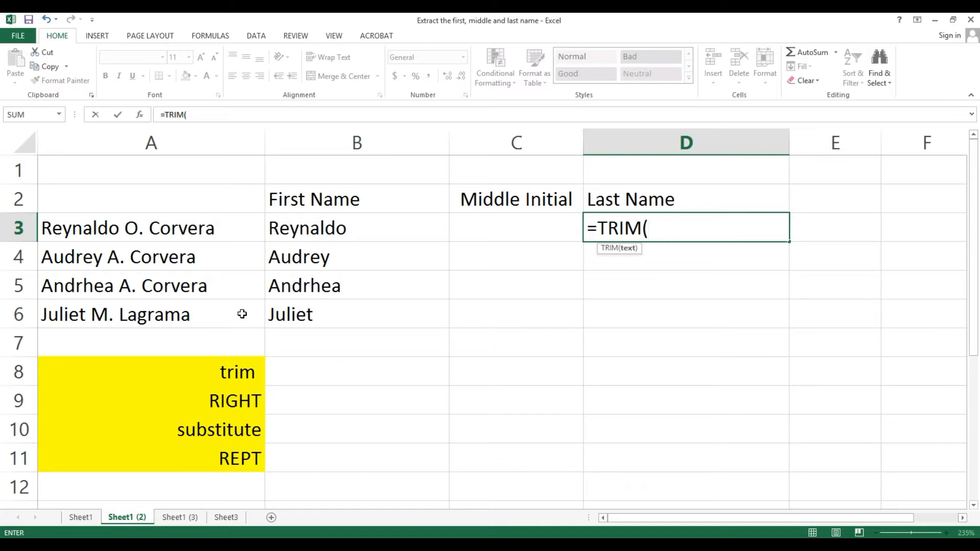
pyautogui.write('RI')
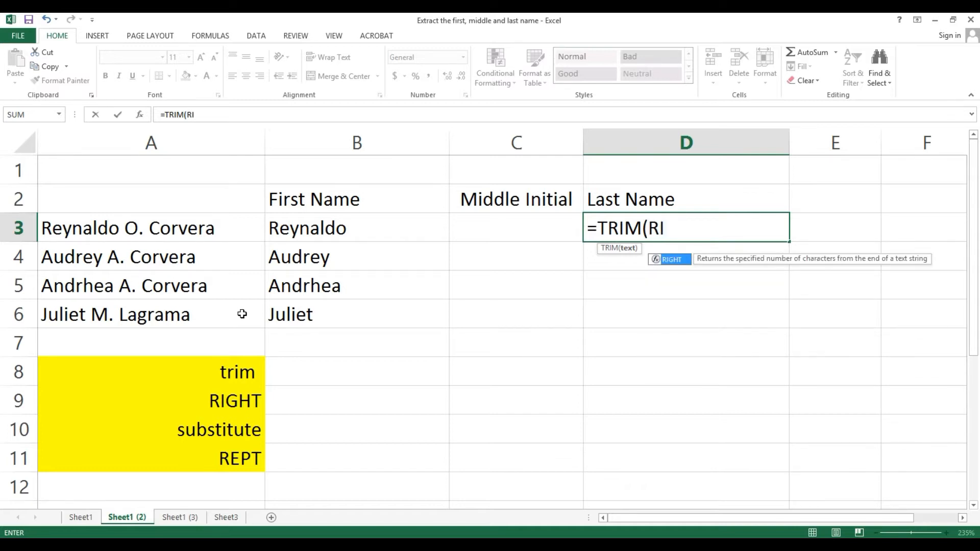
pyautogui.press('Tab')
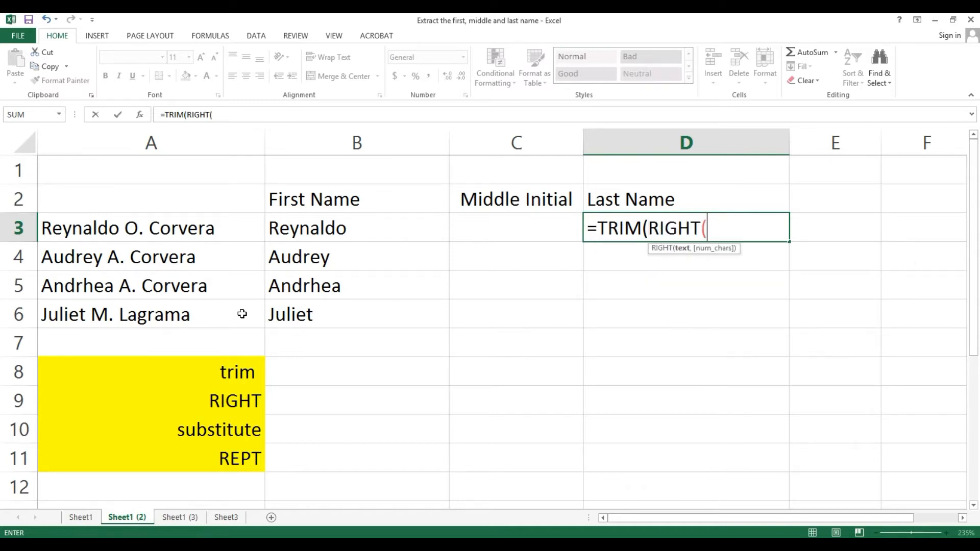
# Step: Continue the D3 formula by nesting SUBSTITUTE(TRIM(A3)," ", inside the RIGHT function
pyautogui.write('SU')
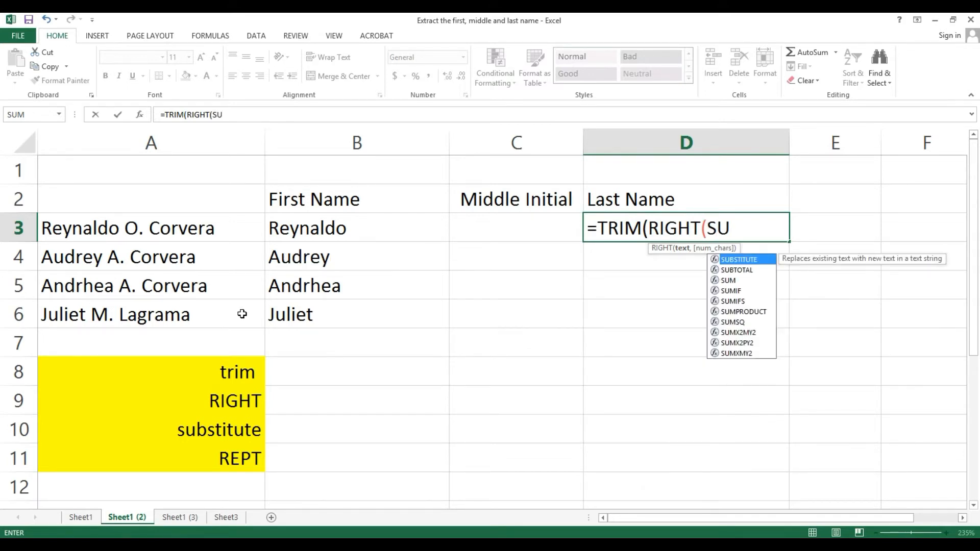
pyautogui.press('Tab')
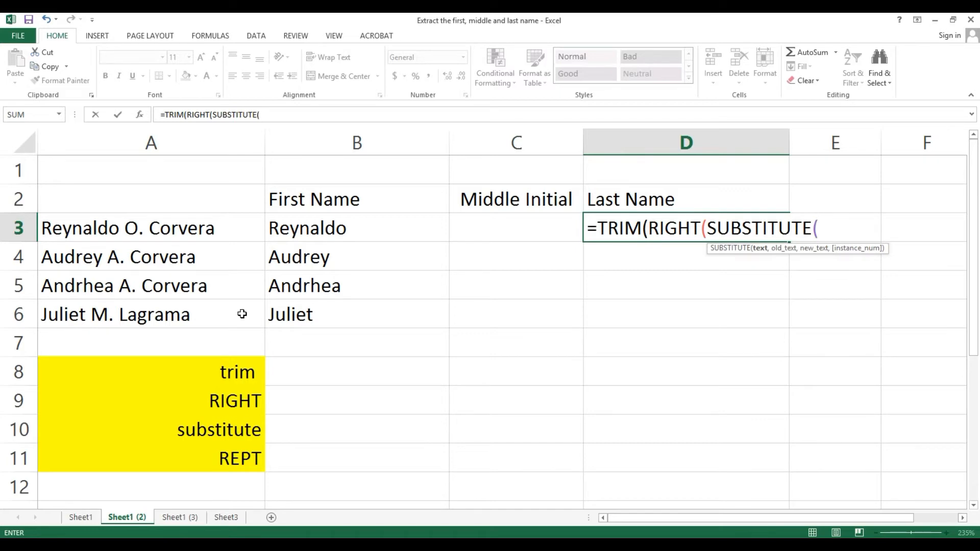
pyautogui.write('TRIM')
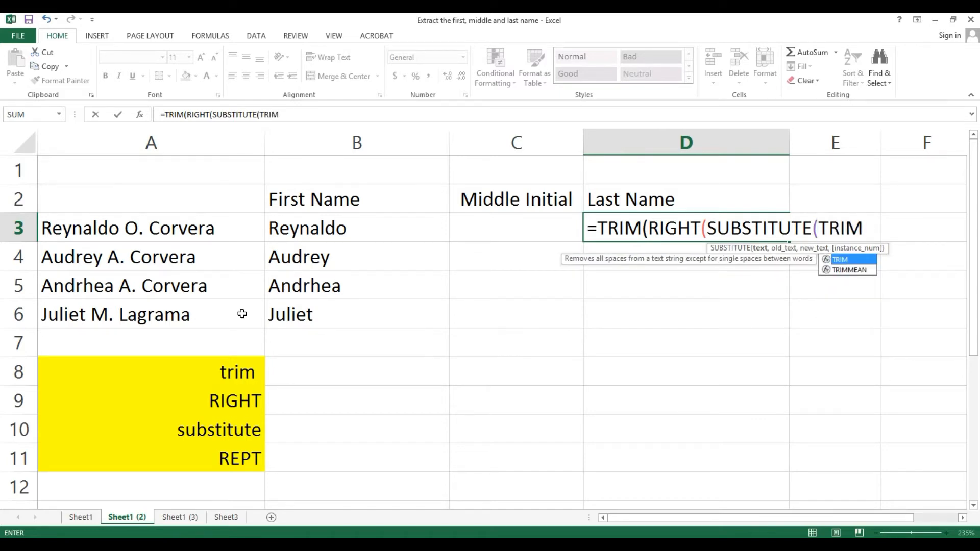
pyautogui.press('Tab')
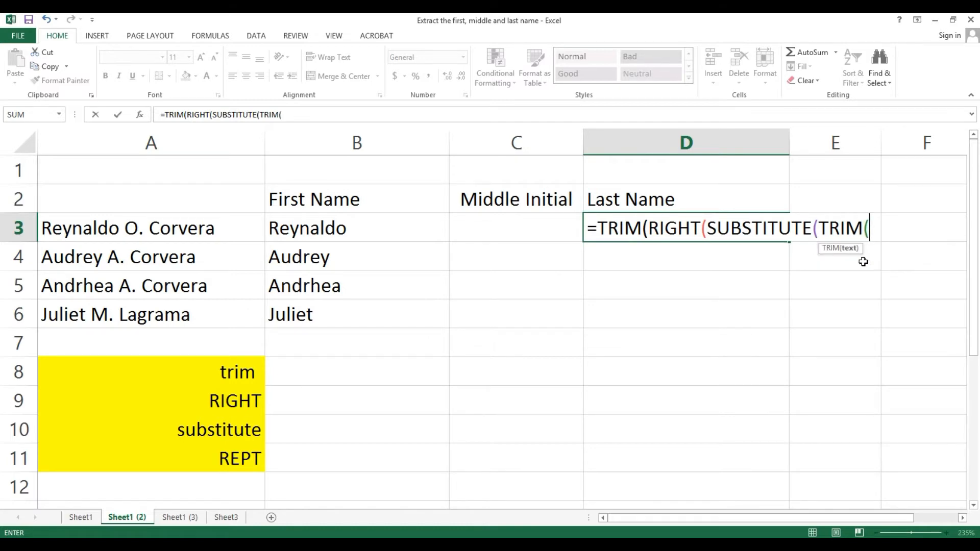
pyautogui.click(98, 225)
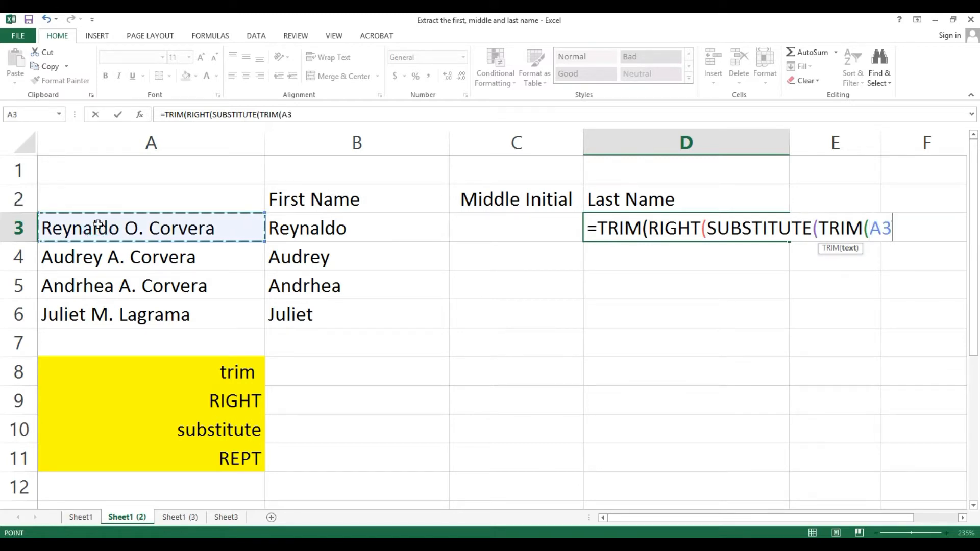
pyautogui.write(')')
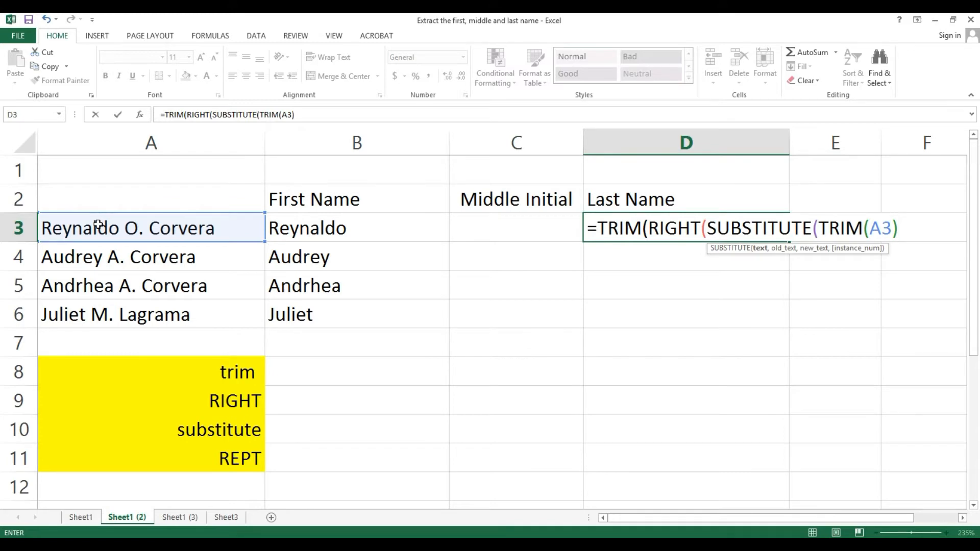
pyautogui.write('," ",')
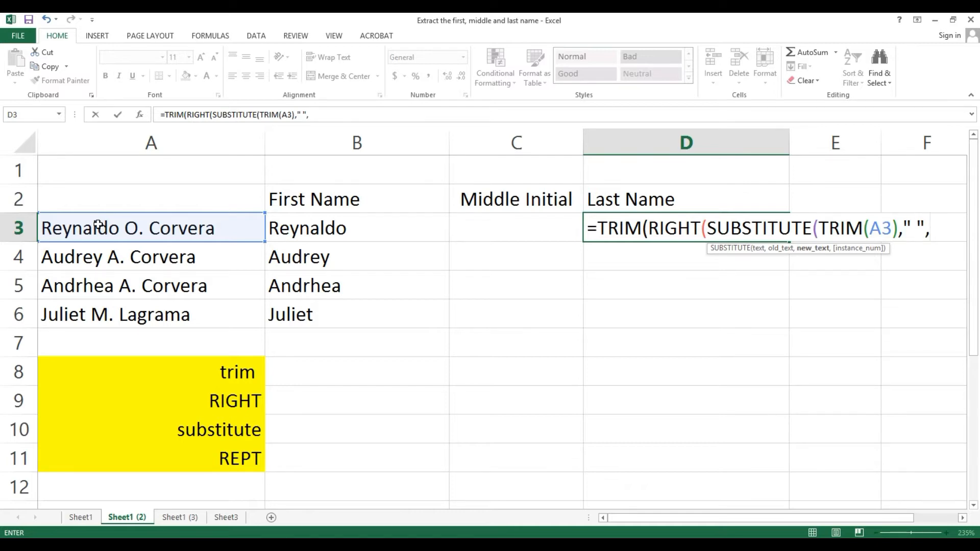
# Step: Complete the D3 formula with REPT(" ",255)),255)) as the replacement text and character count, and enter it
pyautogui.write('REP')
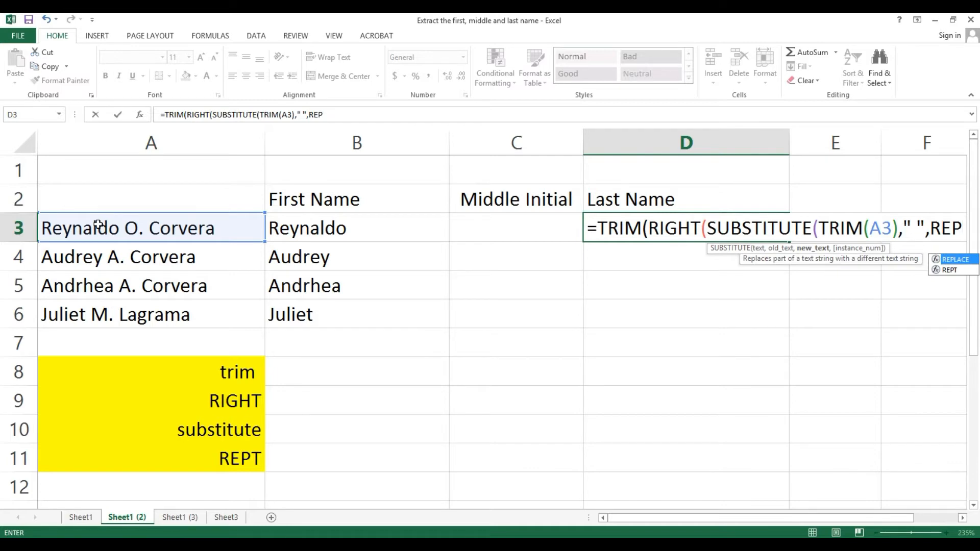
pyautogui.write('T(')
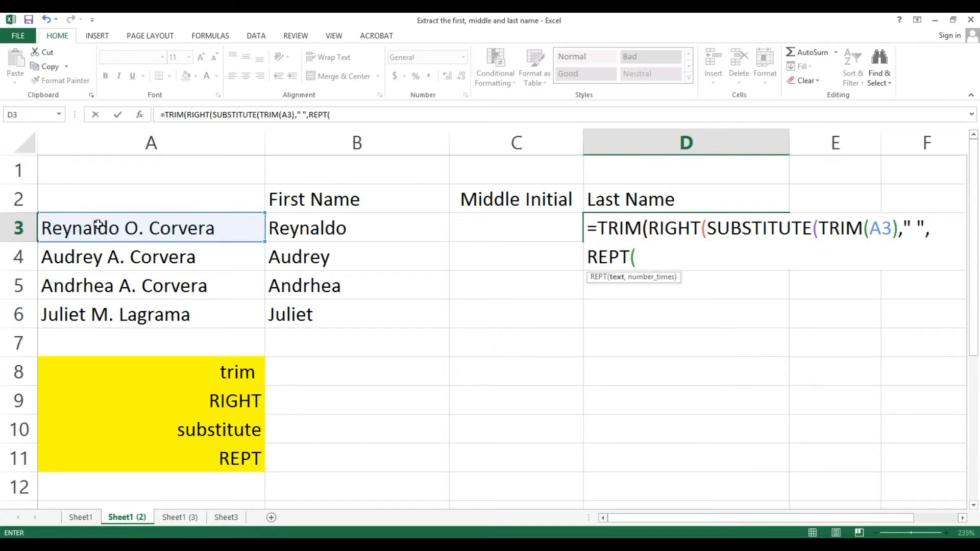
pyautogui.write('" ",255')
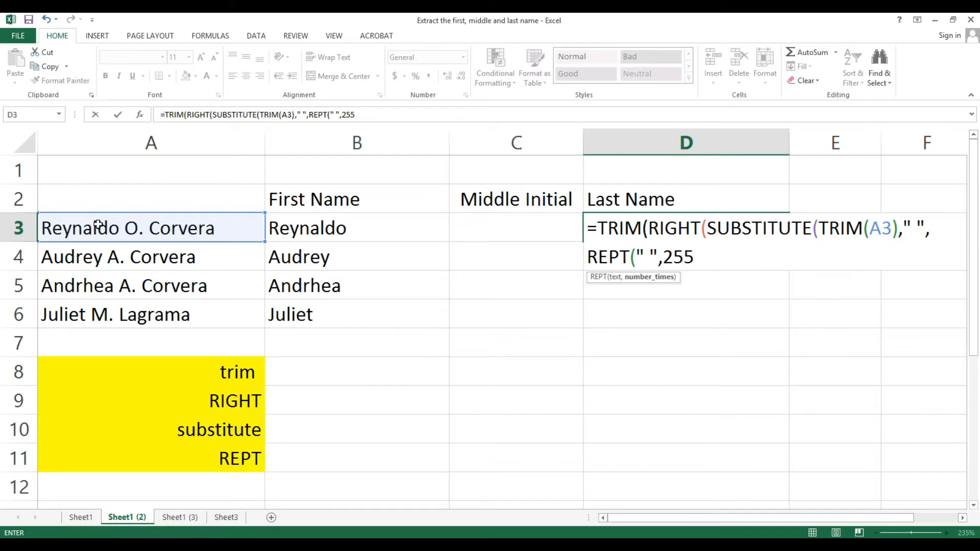
pyautogui.write(')')
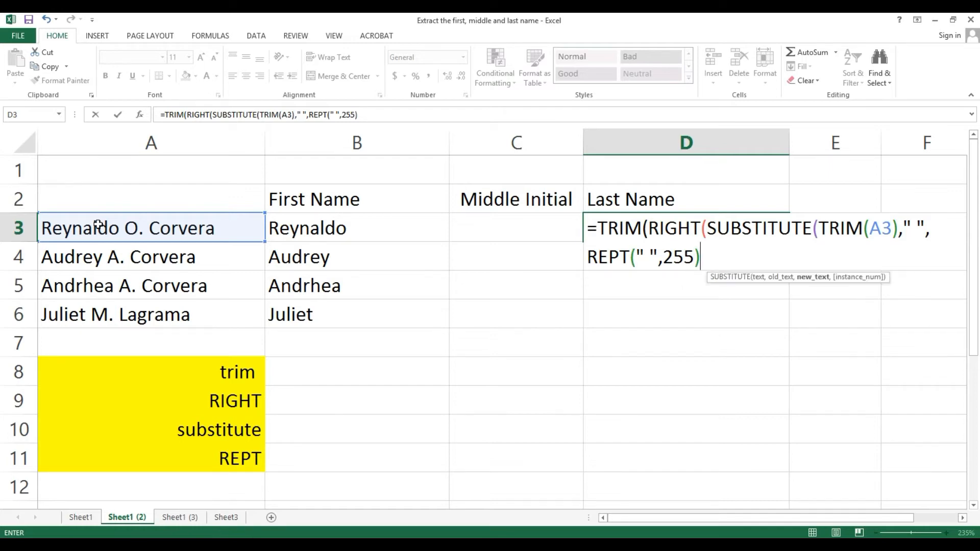
pyautogui.write(')')
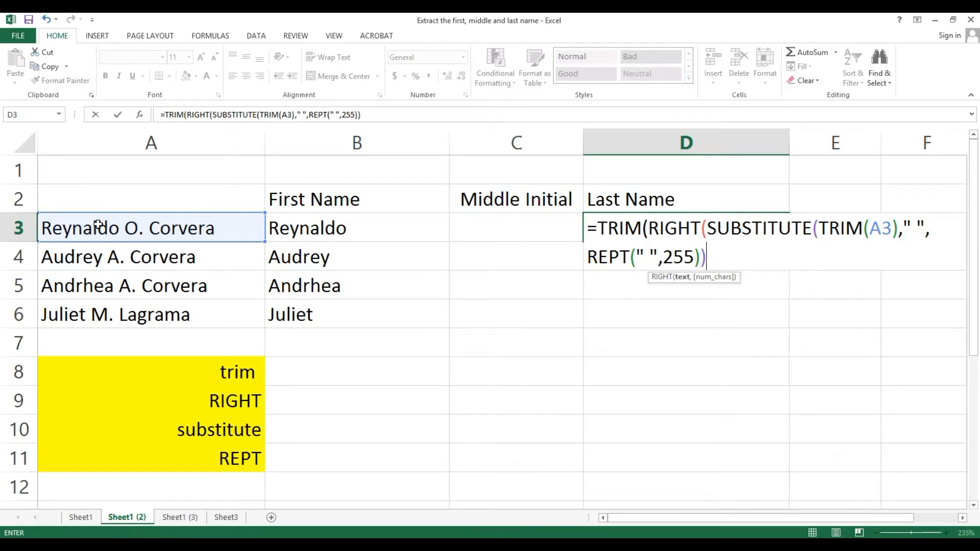
pyautogui.write(',255')
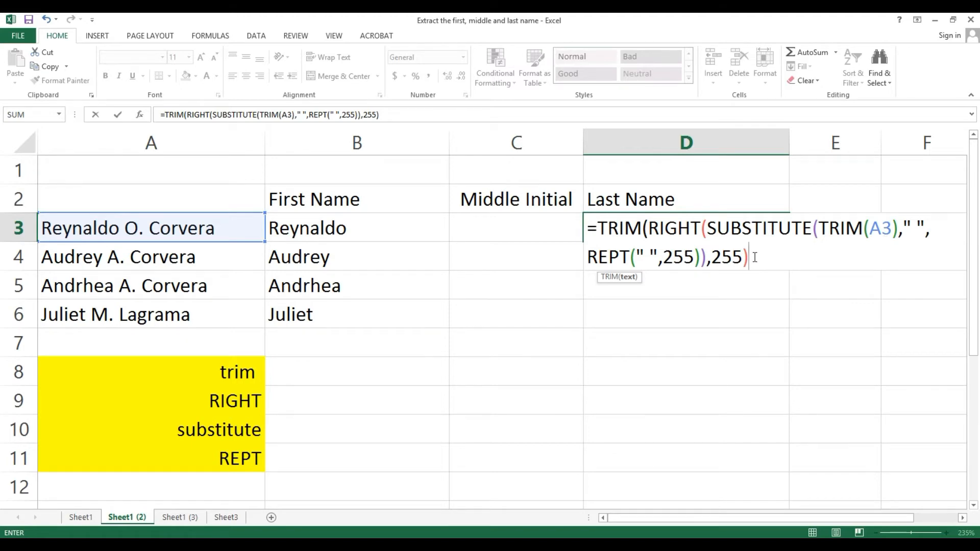
pyautogui.write(')')
pyautogui.press('Return')
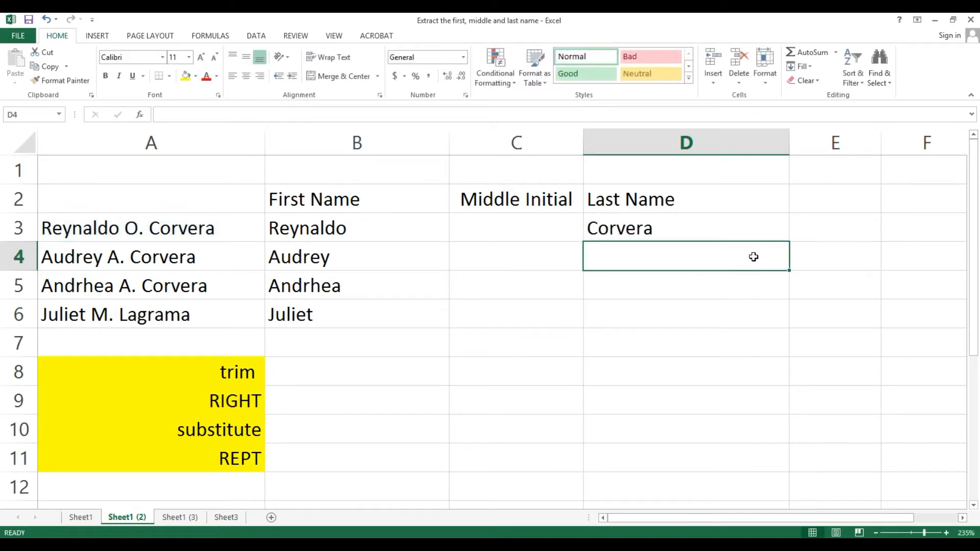
# Step: Fill the last-name formula from D3 down through D6 and check the filled cells
pyautogui.press('Up')
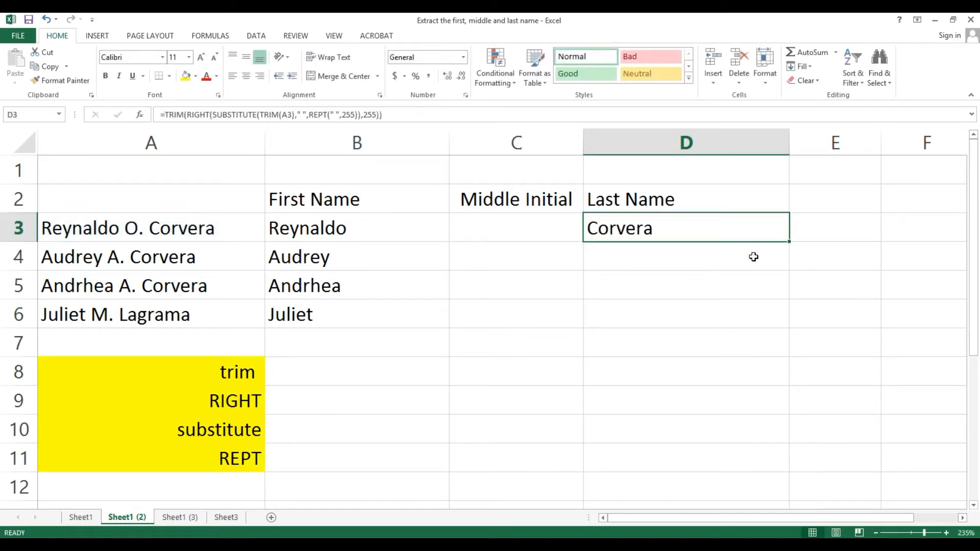
pyautogui.click(791, 244)
pyautogui.click(758, 228)
pyautogui.moveTo(789, 242); pyautogui.dragTo(776, 316)
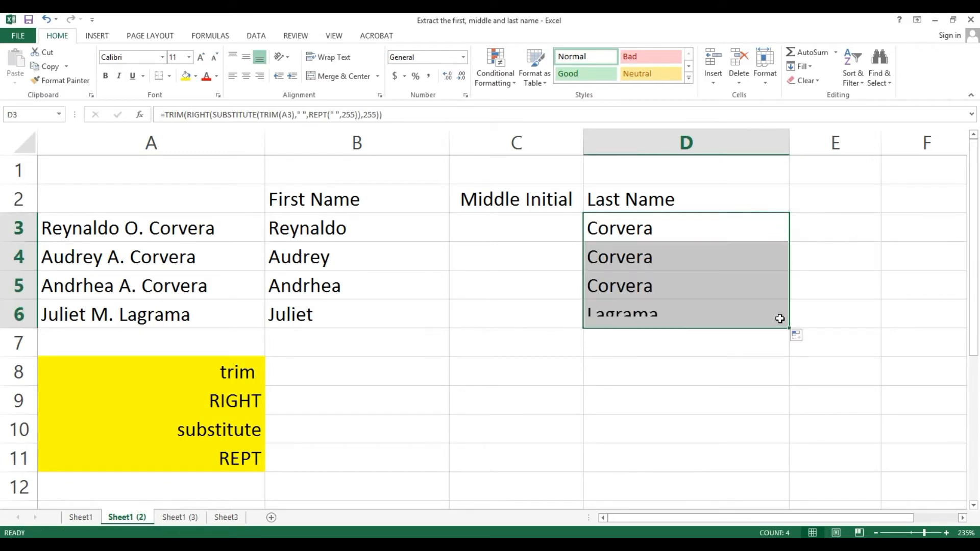
pyautogui.click(699, 313)
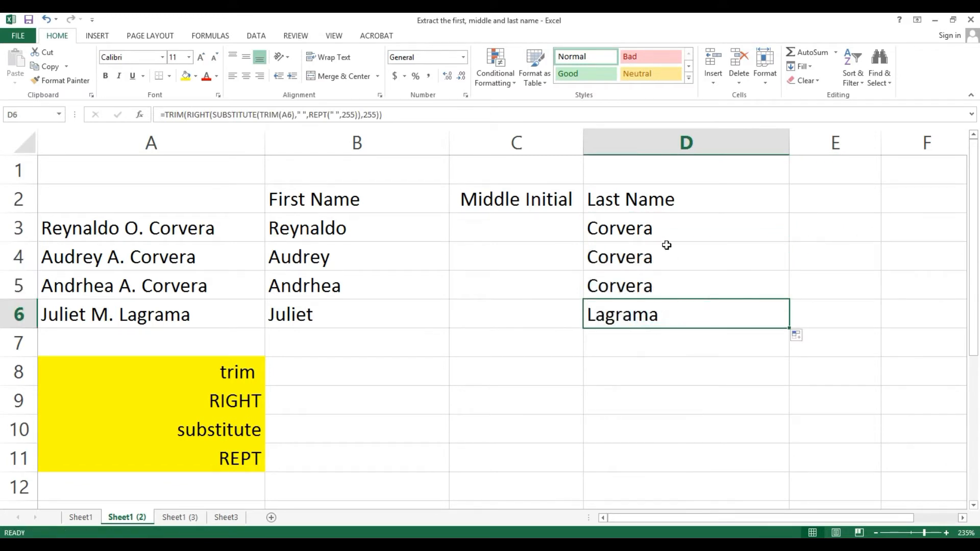
pyautogui.click(660, 222)
pyautogui.click(626, 329)
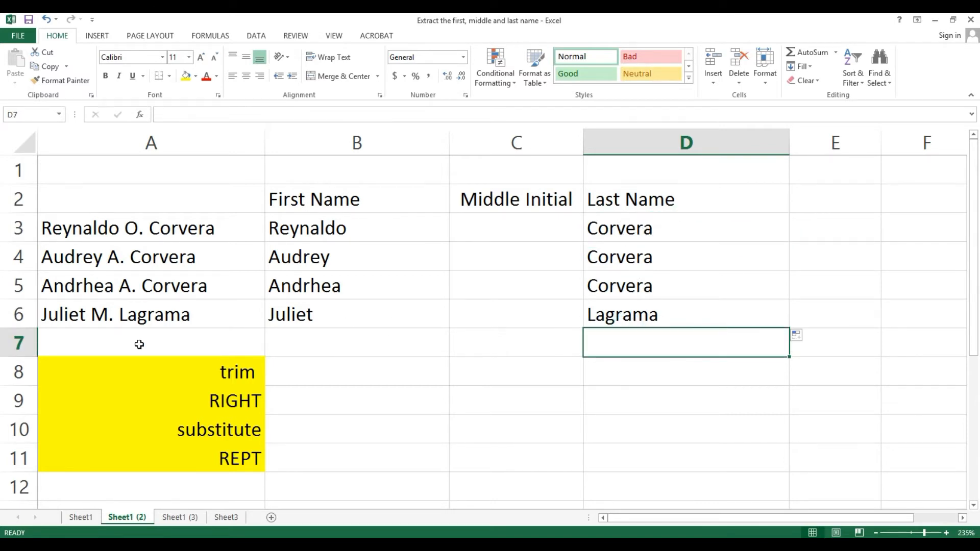
# Step: Test the D6 last-name formula by replacing the surname in A6 with a longer ten-letter one
pyautogui.click(112, 319)
pyautogui.doubleClick(111, 319)
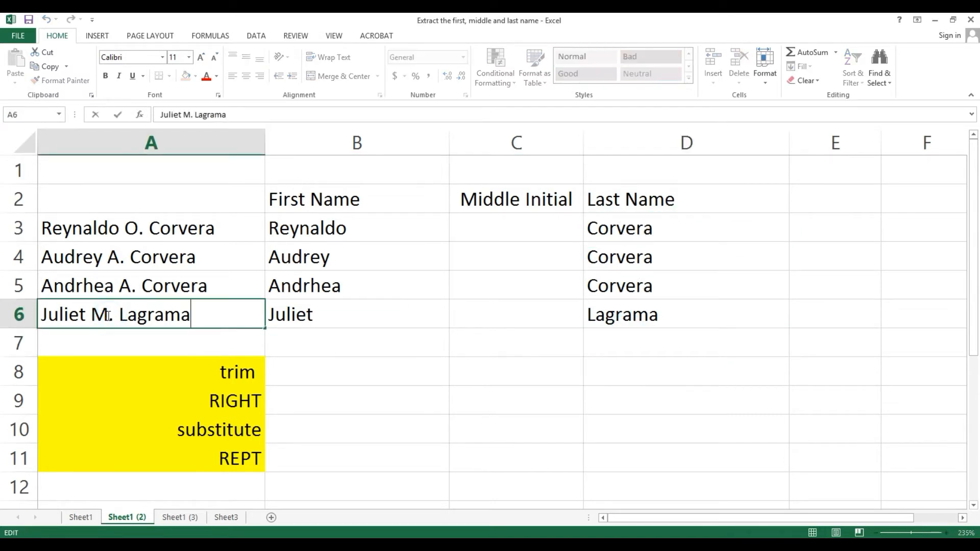
pyautogui.moveTo(120, 317); pyautogui.dragTo(204, 316)
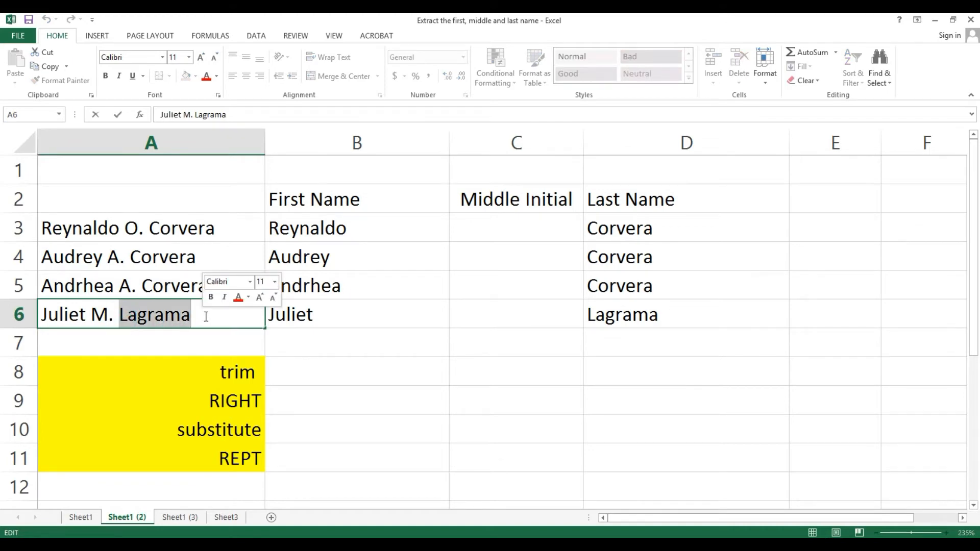
pyautogui.write('mO')
pyautogui.press('BackSpace')
pyautogui.press('BackSpace')
pyautogui.write('Mo')
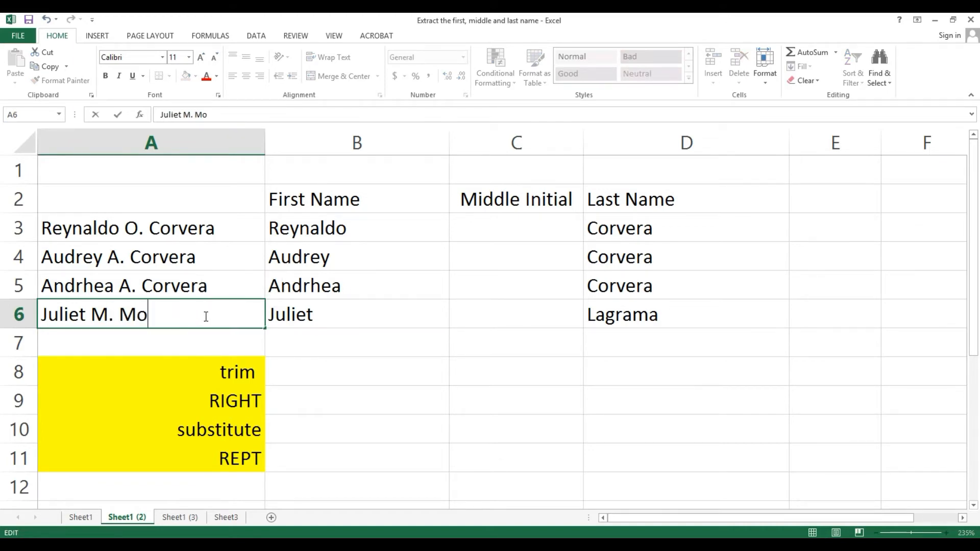
pyautogui.write('ntene')
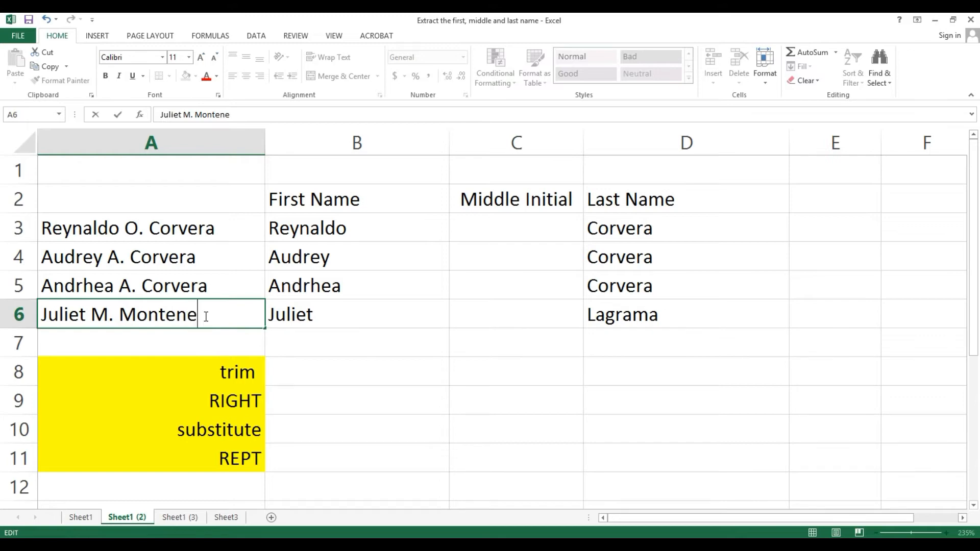
pyautogui.write('gro')
pyautogui.press('Return')
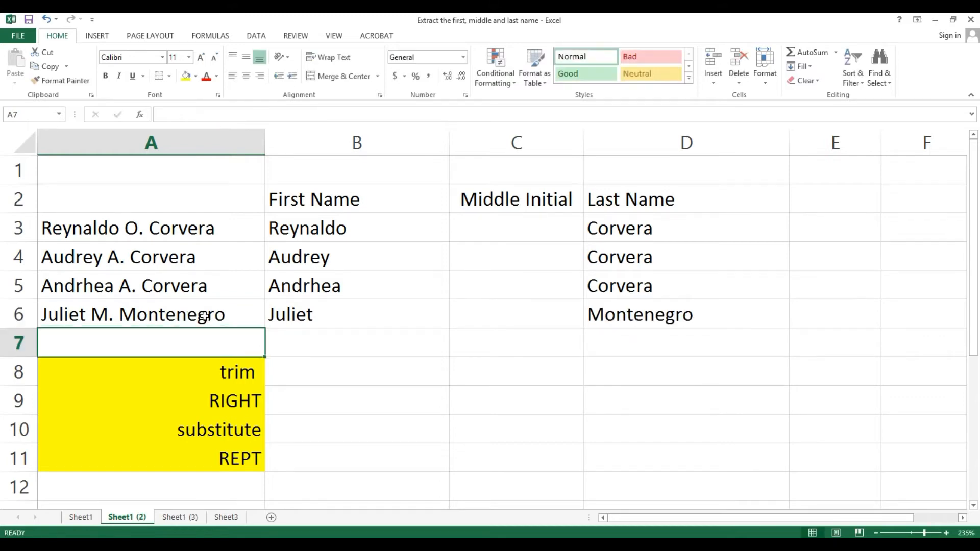
# Step: Test the D6 last-name formula by replacing the surname in A6 with a two-letter one
pyautogui.click(204, 317)
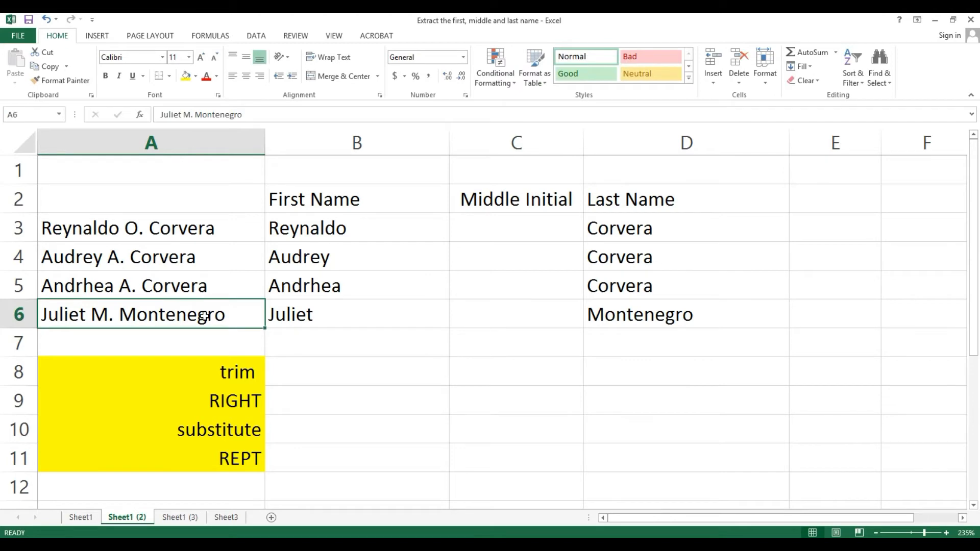
pyautogui.press('F2')
pyautogui.press('BackSpace')
pyautogui.press('BackSpace')
pyautogui.press('BackSpace')
pyautogui.press('BackSpace')
pyautogui.press('BackSpace')
pyautogui.press('BackSpace')
pyautogui.press('BackSpace')
pyautogui.press('BackSpace')
pyautogui.press('BackSpace')
pyautogui.press('BackSpace')
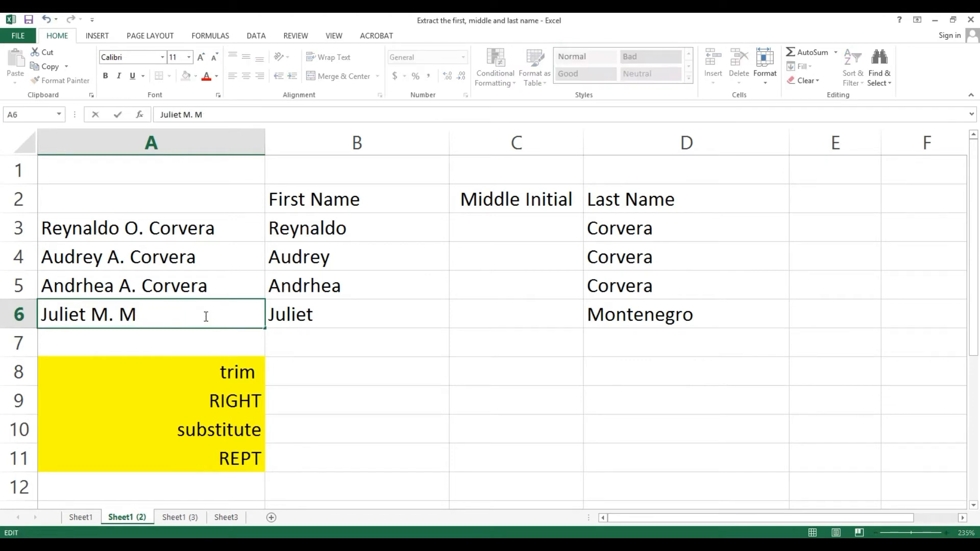
pyautogui.write('DY')
pyautogui.press('BackSpace')
pyautogui.write('y')
pyautogui.press('Return')
# Step: Test the D6 formula with a different two-letter surname in A6, and restore the original surname
pyautogui.click(205, 315)
pyautogui.doubleClick(205, 316)
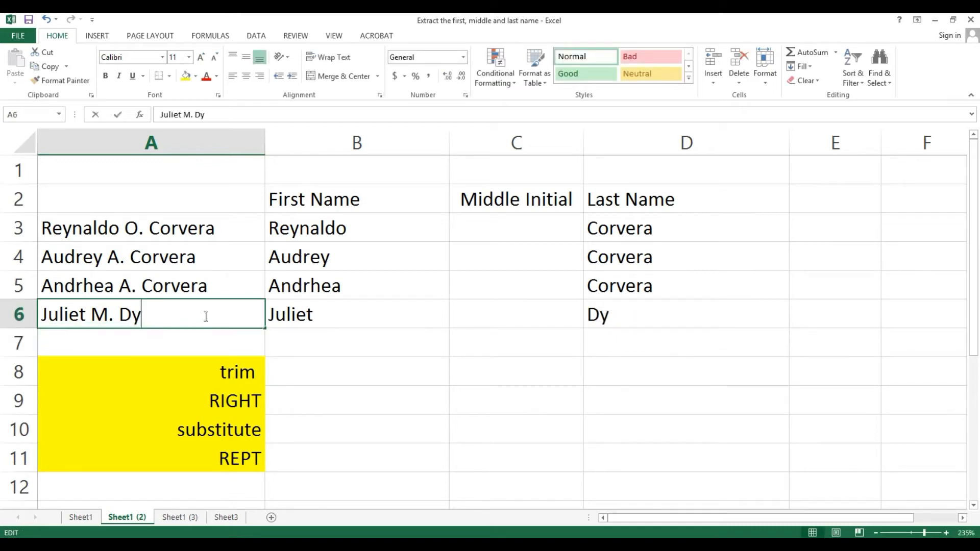
pyautogui.press('BackSpace')
pyautogui.press('BackSpace')
pyautogui.write('Yu')
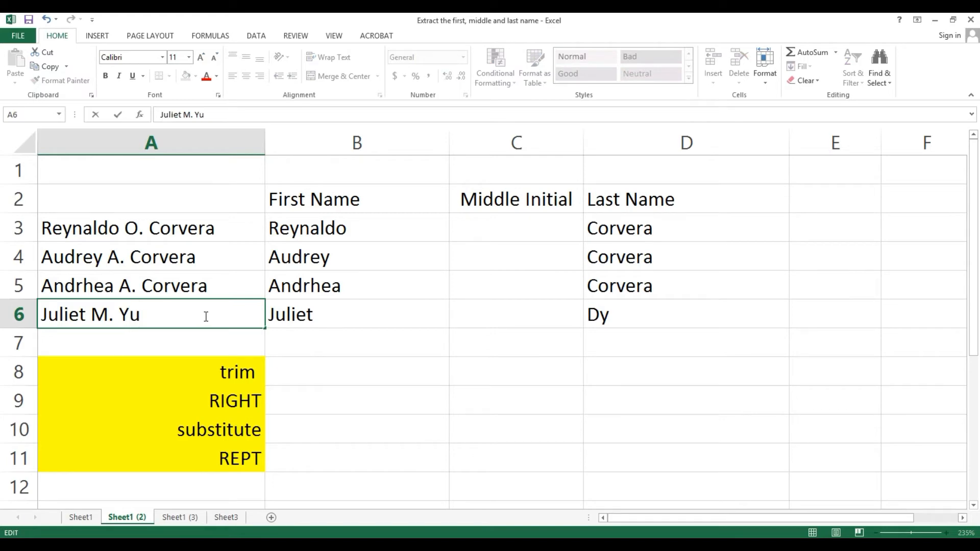
pyautogui.press('Return')
pyautogui.doubleClick(205, 316)
pyautogui.press('BackSpace')
pyautogui.press('BackSpace')
pyautogui.write('Lagrama')
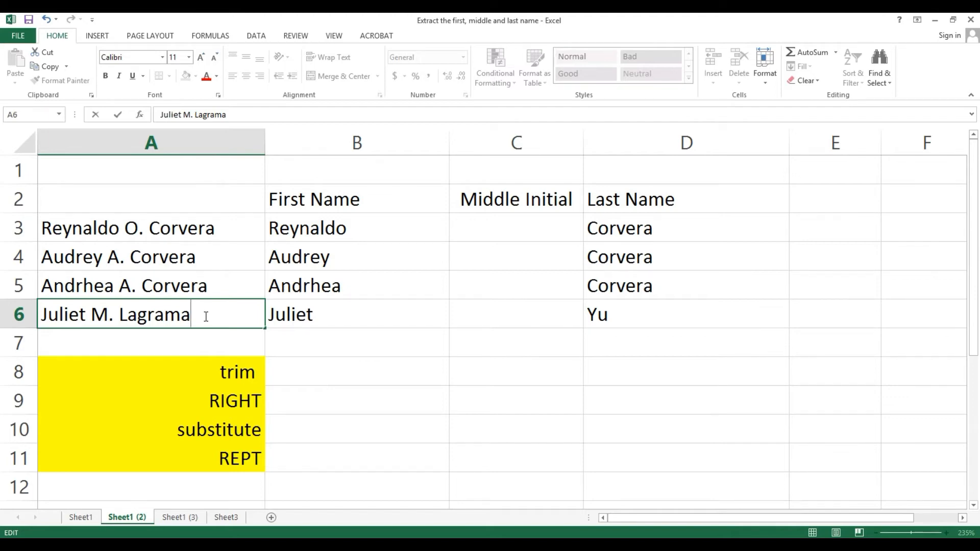
pyautogui.press('Return')
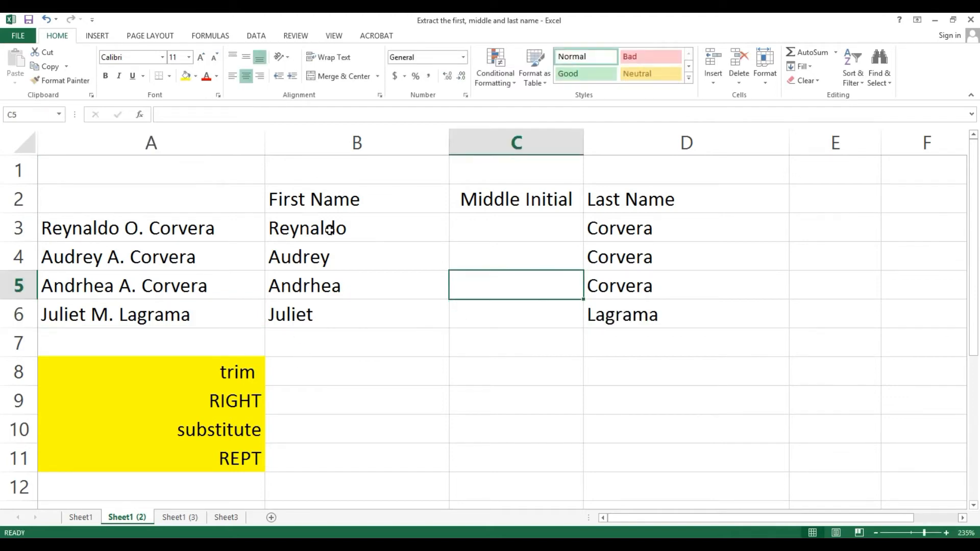
# Step: Narrow the First Name column and slightly widen the Middle Initial column
pyautogui.moveTo(324, 193); pyautogui.dragTo(315, 307)
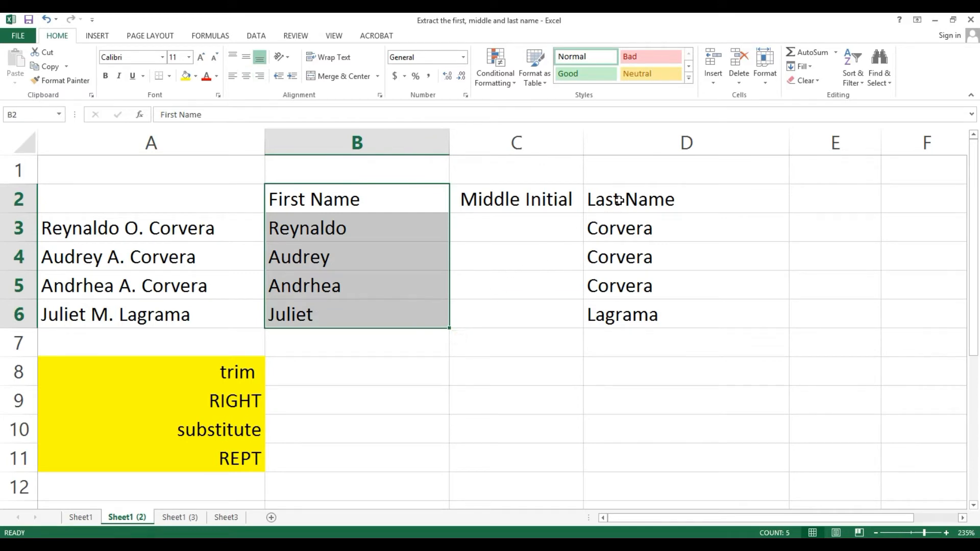
pyautogui.moveTo(619, 198); pyautogui.dragTo(622, 315)
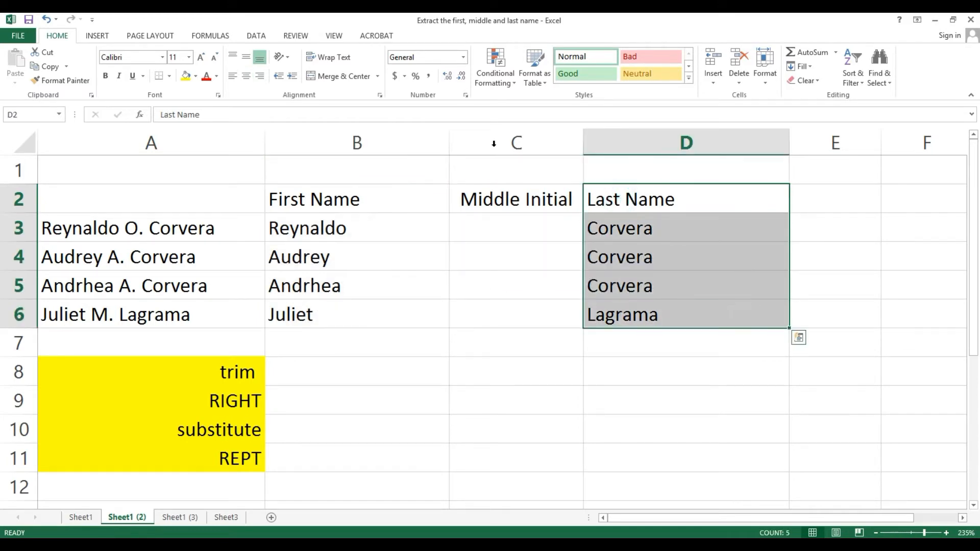
pyautogui.click(411, 187)
pyautogui.moveTo(448, 137); pyautogui.dragTo(410, 131)
pyautogui.click(453, 222)
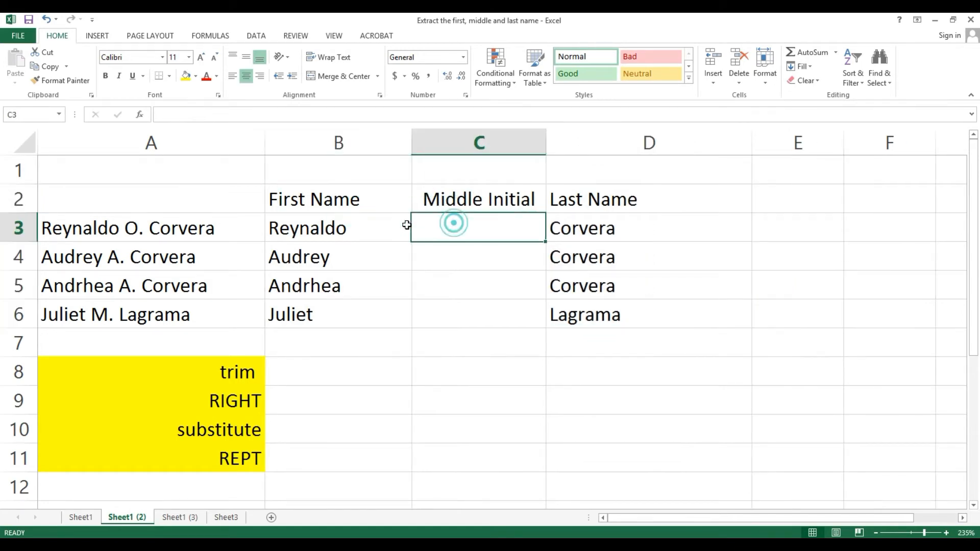
pyautogui.moveTo(550, 142); pyautogui.dragTo(571, 141)
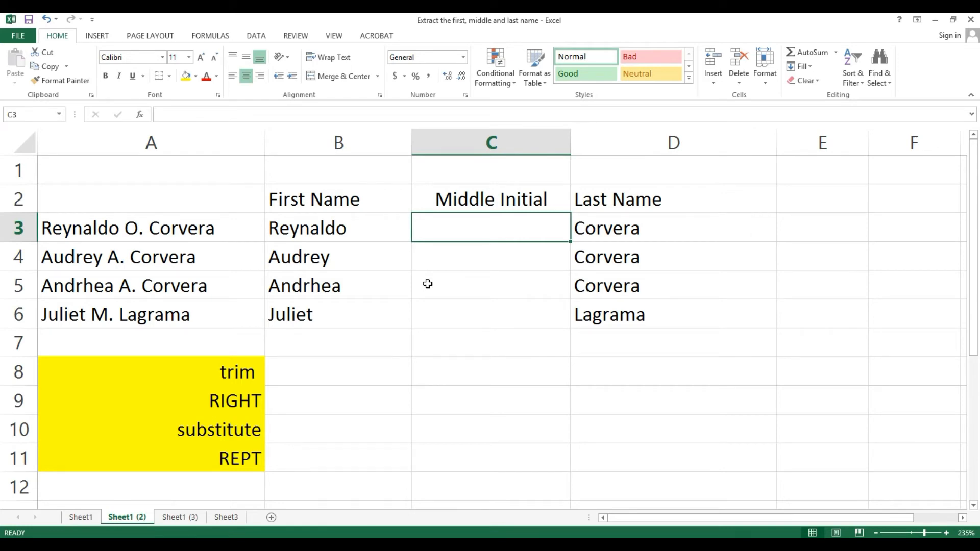
# Step: Change the highlighted function notes in A9 and A10 to Mid and LEN
pyautogui.click(247, 372)
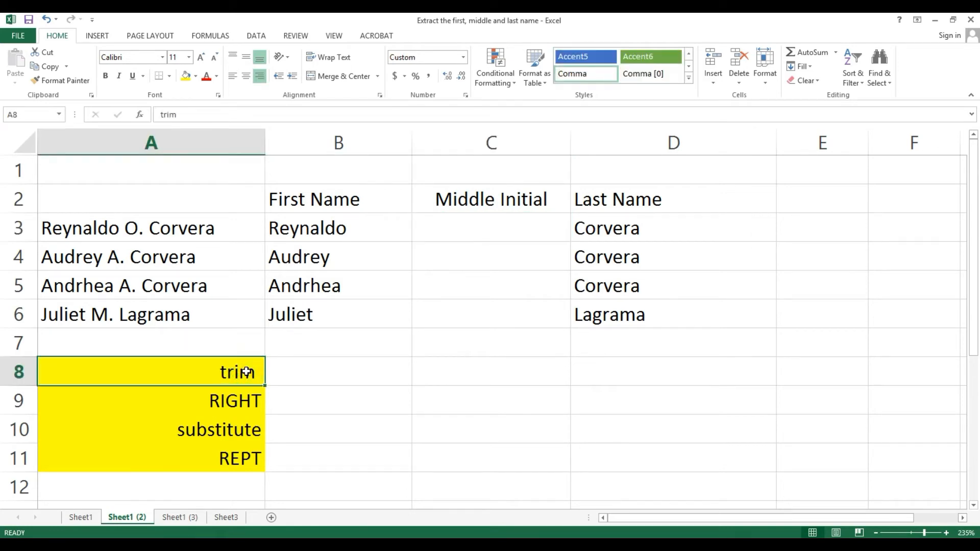
pyautogui.click(216, 402)
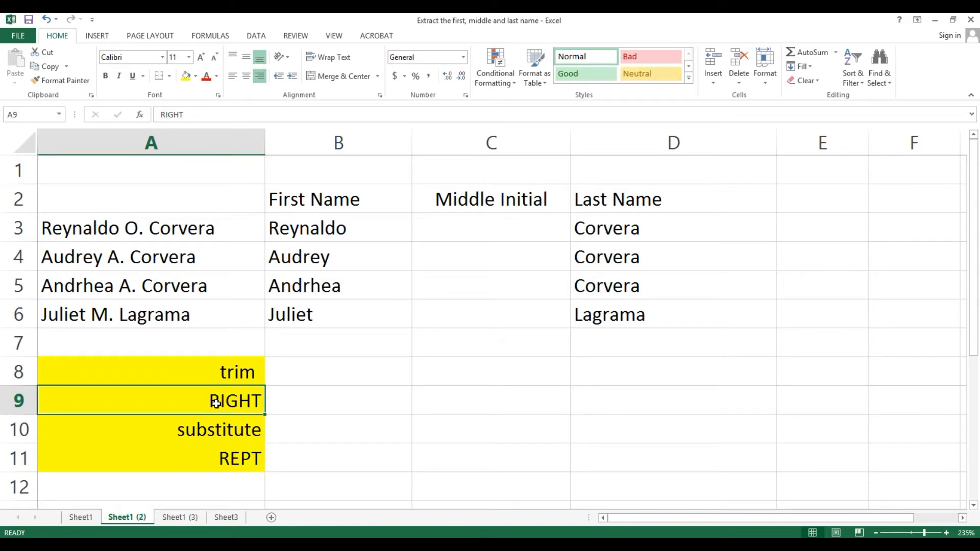
pyautogui.write('MIND')
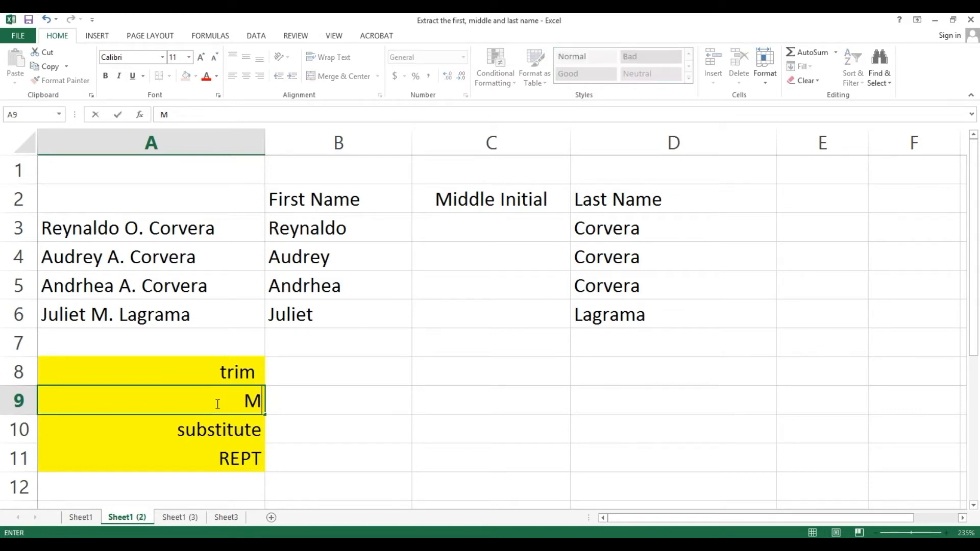
pyautogui.press('BackSpace')
pyautogui.press('BackSpace')
pyautogui.press('BackSpace')
pyautogui.write('ind')
pyautogui.press('BackSpace')
pyautogui.press('BackSpace')
pyautogui.write('d')
pyautogui.press('Return')
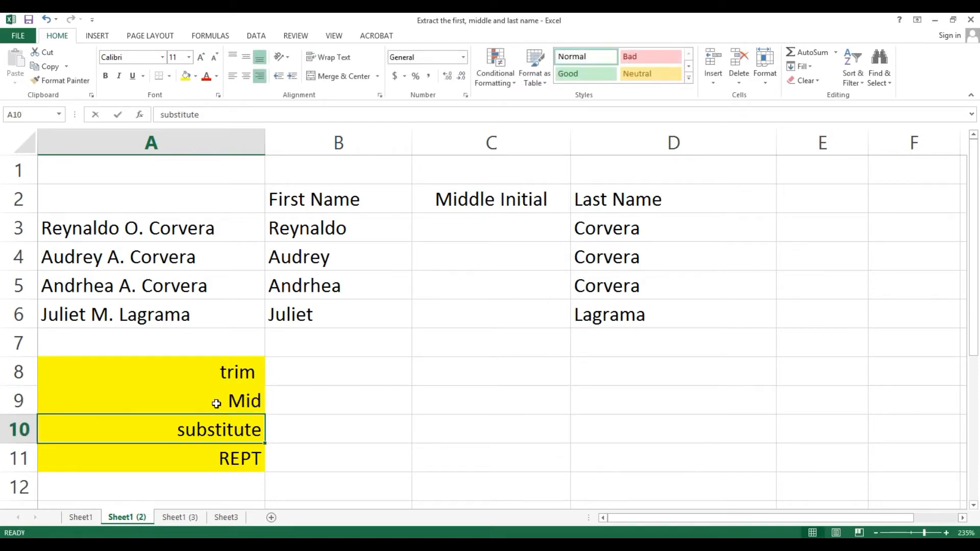
pyautogui.write('LEN')
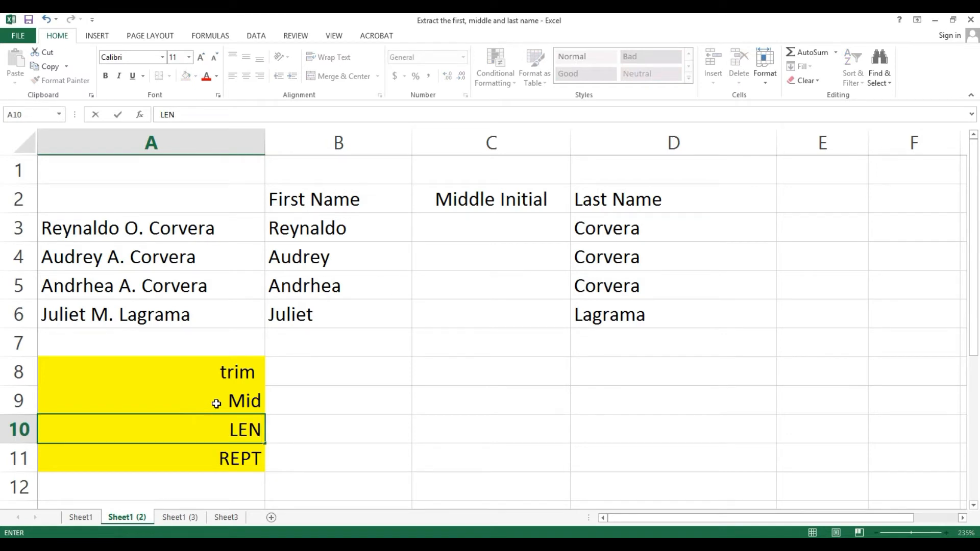
pyautogui.press('Return')
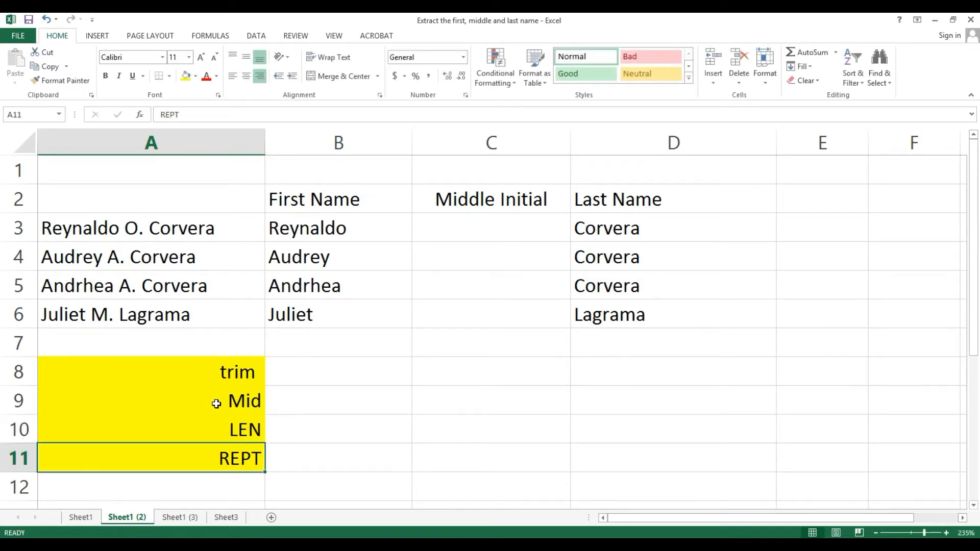
# Step: Clear the REPT note from A11 and remove its yellow fill by copying the blank cell A12 over it
pyautogui.press('Delete')
pyautogui.press('Down')
pyautogui.hotkey('ctrl', 'c')
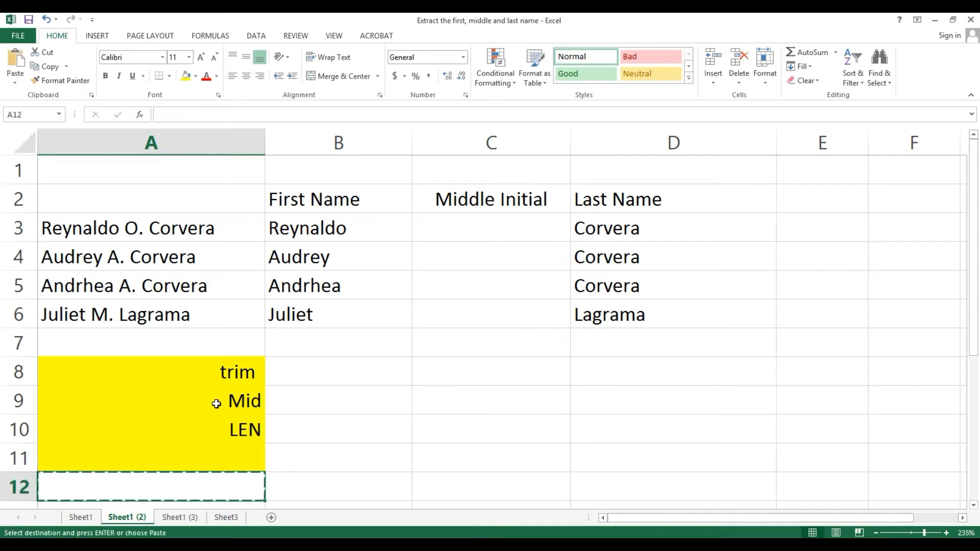
pyautogui.press('Up')
pyautogui.press('Return')
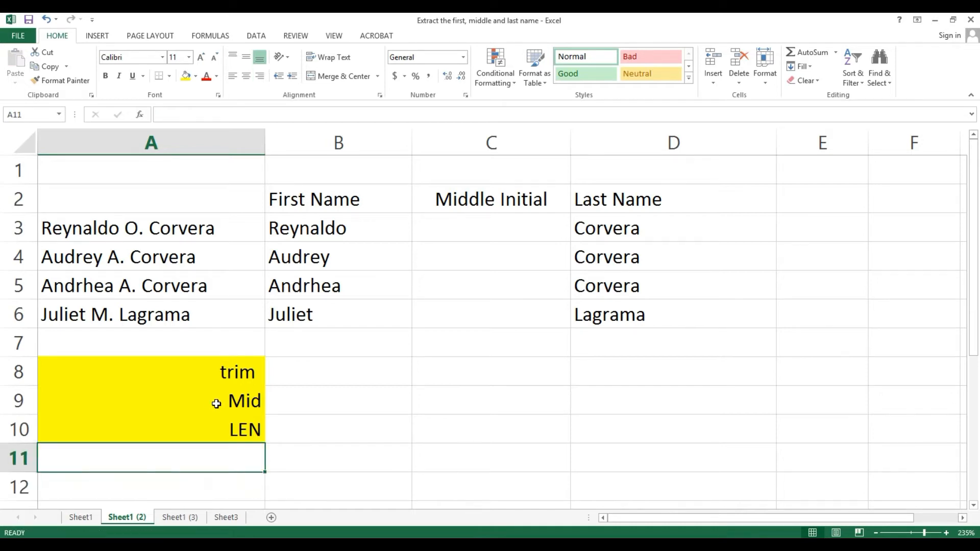
pyautogui.press('Up')
pyautogui.press('Up')
pyautogui.press('Up')
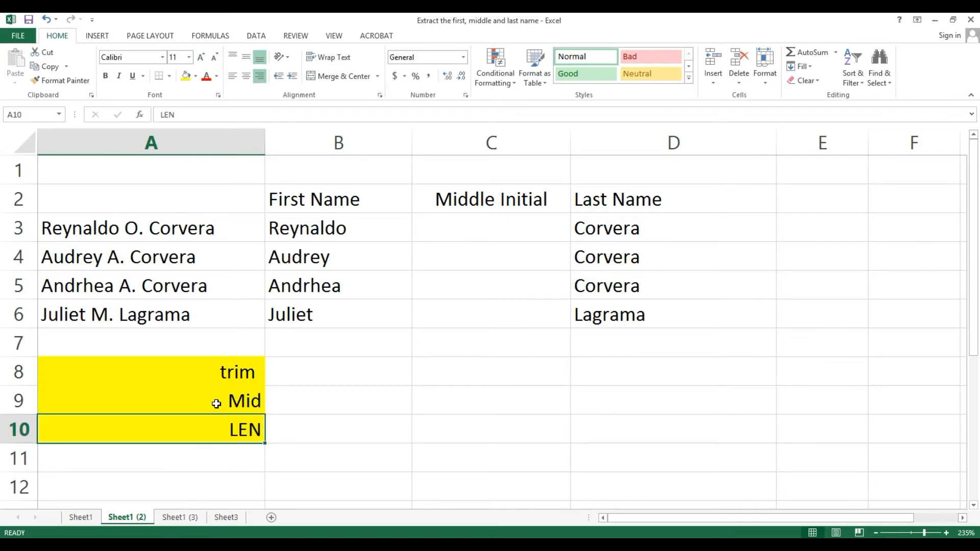
pyautogui.press('Right')
pyautogui.press('Down')
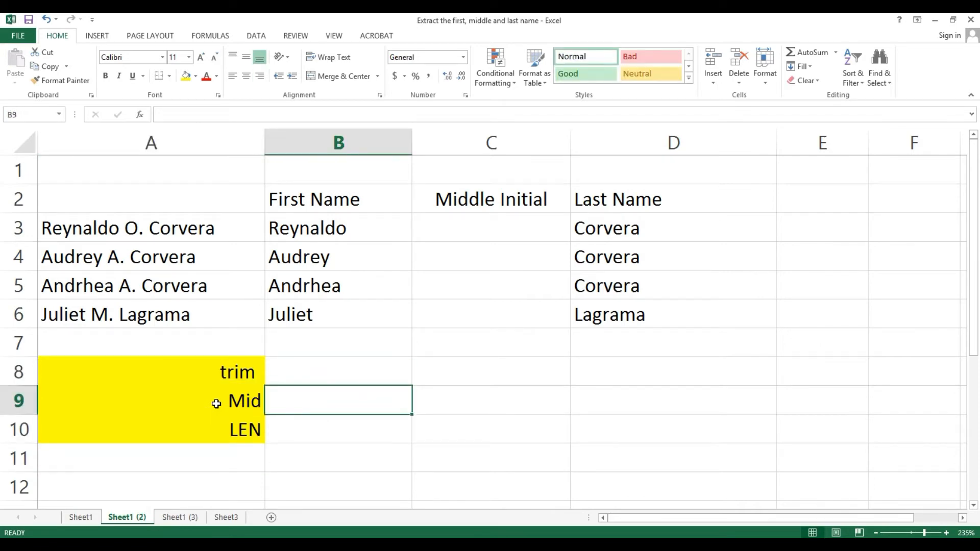
pyautogui.write('=MI')
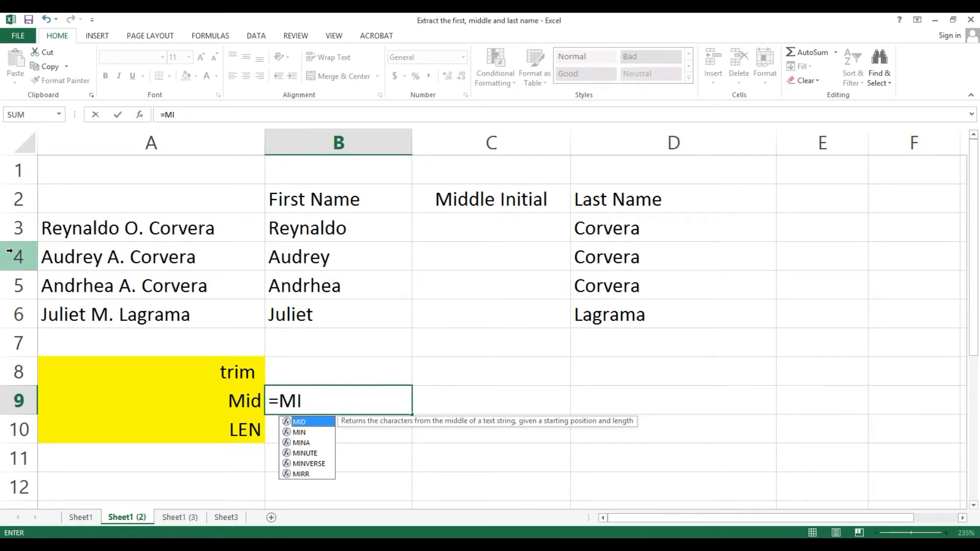
pyautogui.press('Escape')
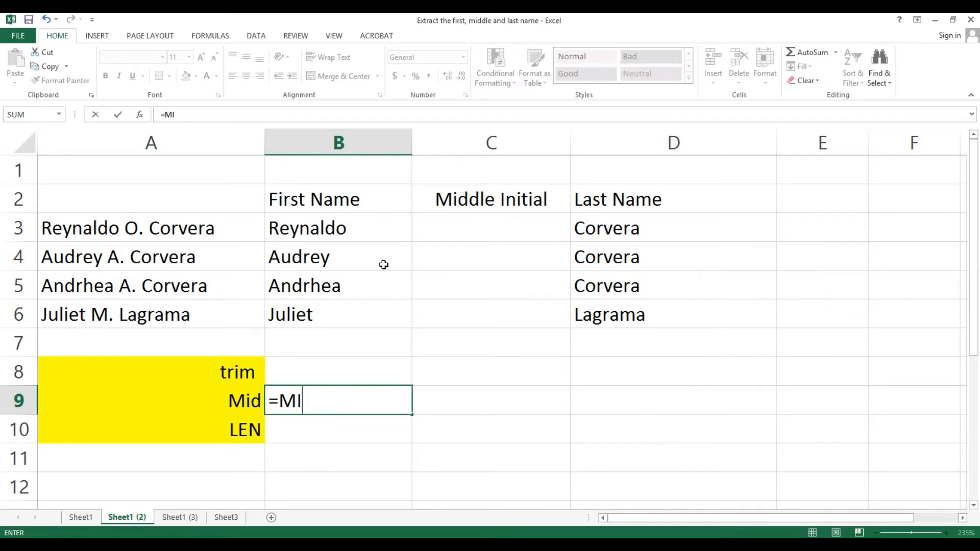
pyautogui.press('Escape')
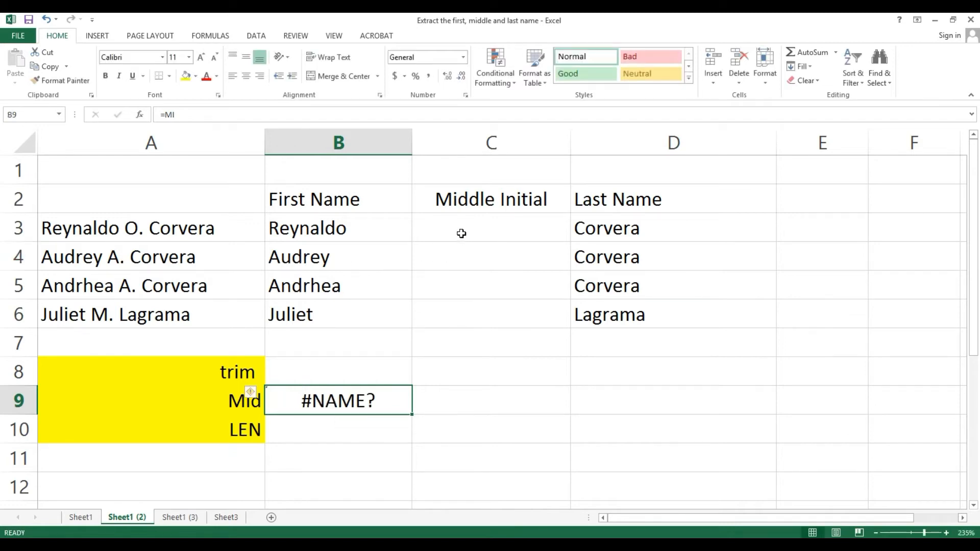
pyautogui.press('Delete')
# Step: Try extracting the middle initial in C3 with the formula =MID(A3,10,2)
pyautogui.click(449, 229)
pyautogui.write('=')
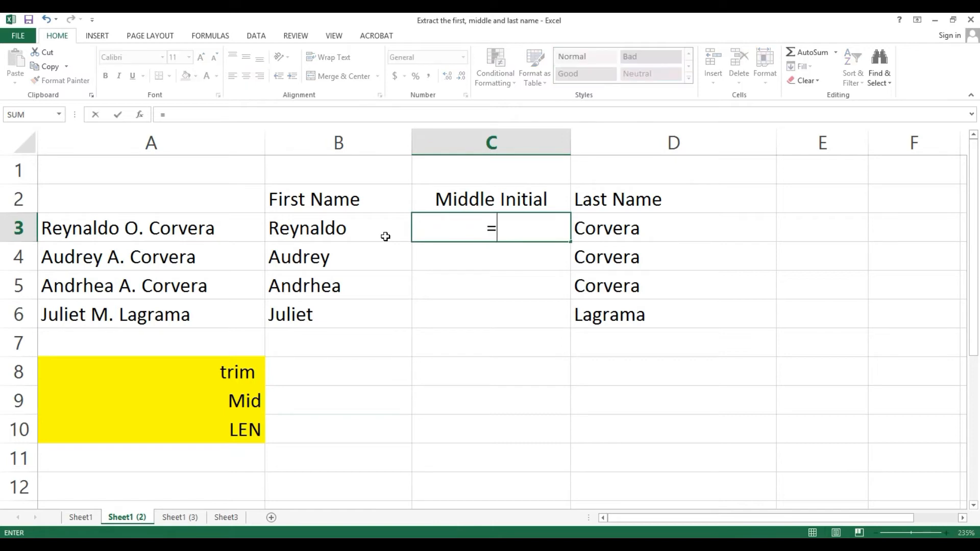
pyautogui.write('MID(')
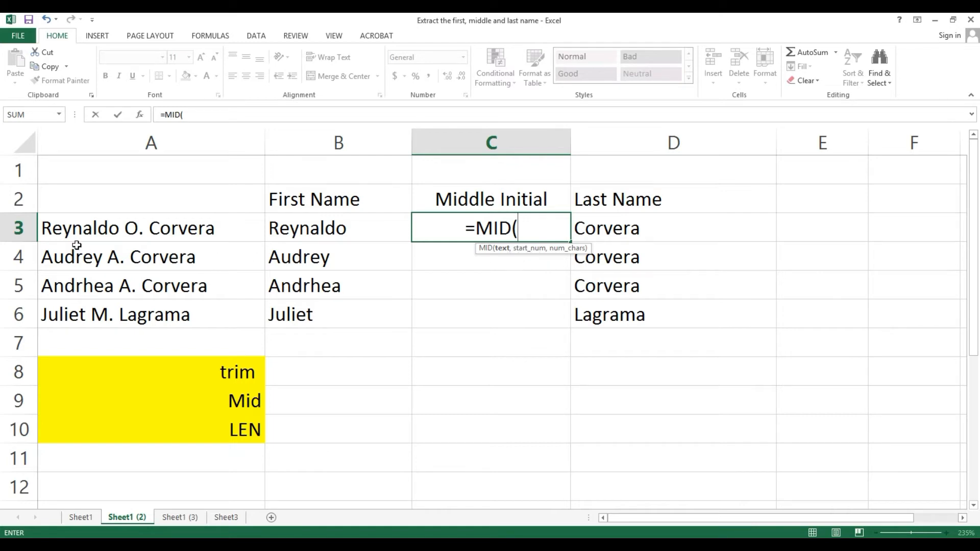
pyautogui.click(75, 228)
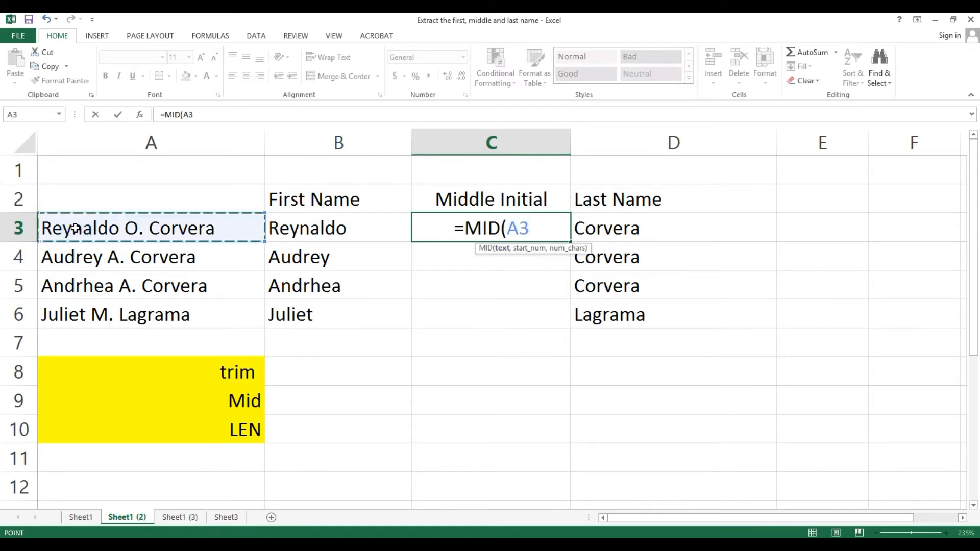
pyautogui.write(',')
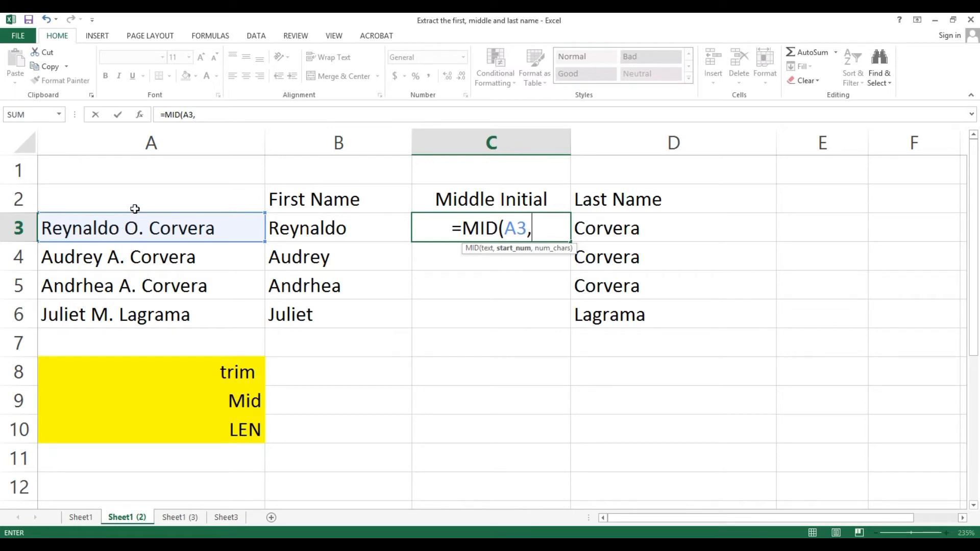
pyautogui.write('1')
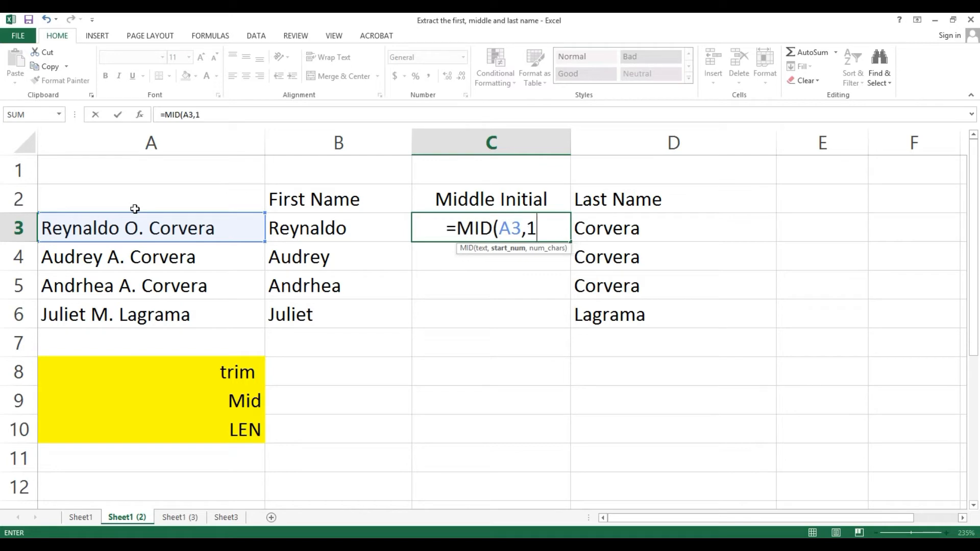
pyautogui.write('0,')
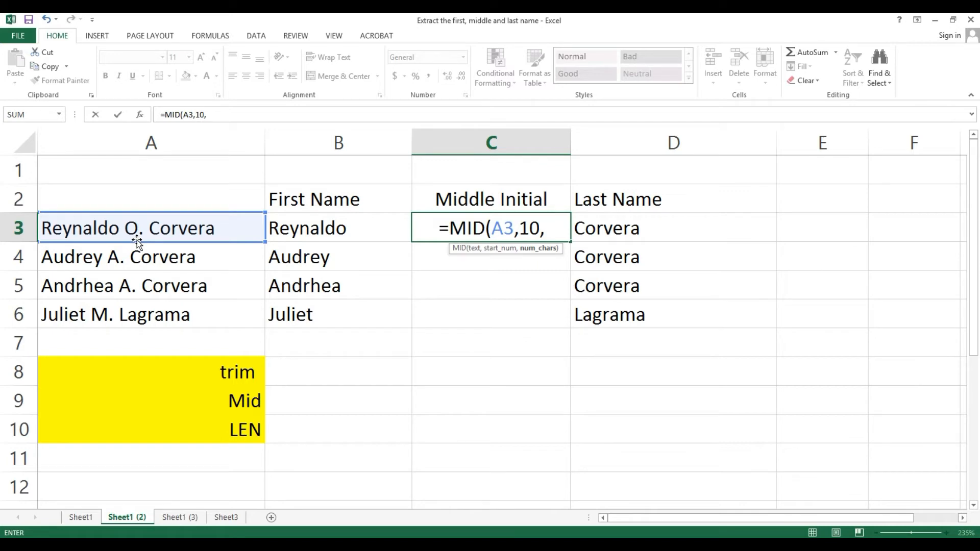
pyautogui.write('2')
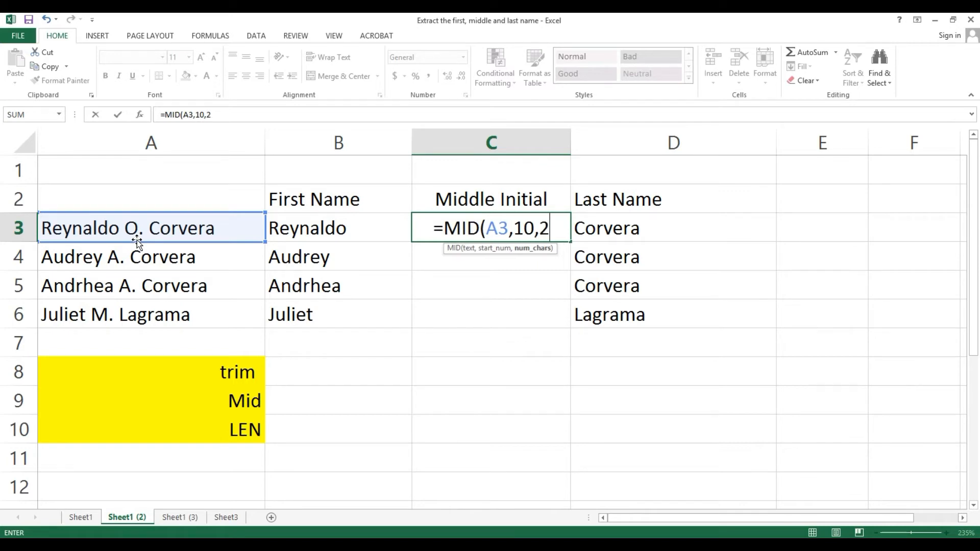
pyautogui.write(')')
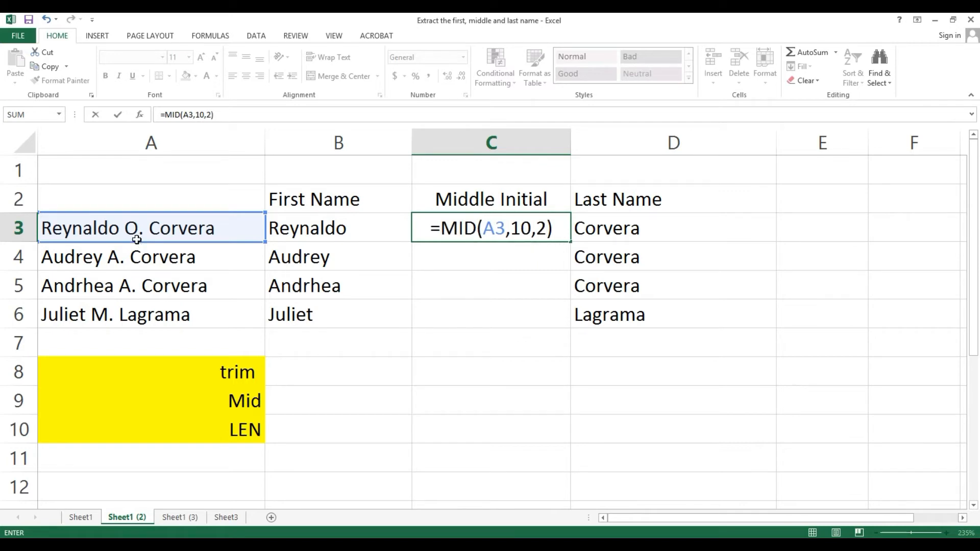
pyautogui.press('Return')
# Step: Fill the C3 MID formula down through C6 and check each copied result in the Middle Initial column
pyautogui.click(422, 228)
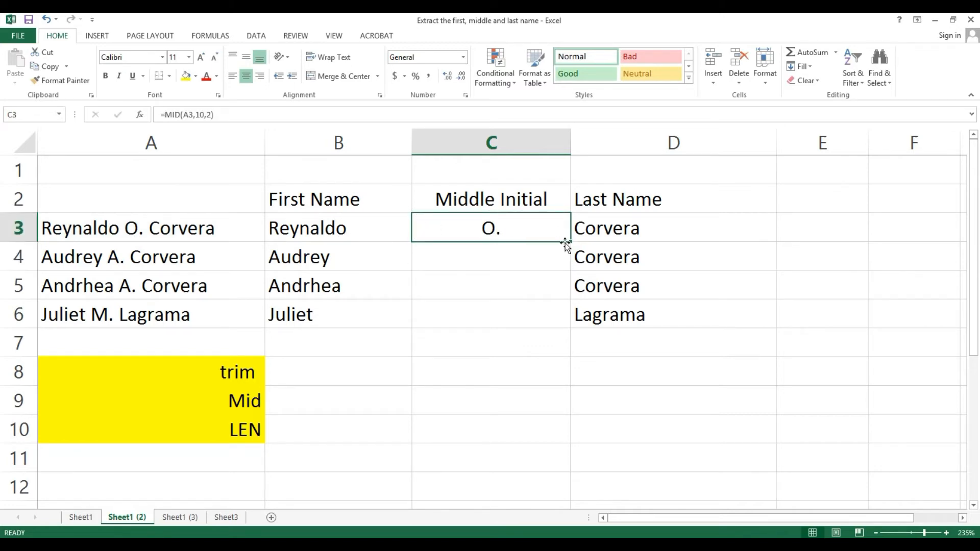
pyautogui.moveTo(572, 242); pyautogui.dragTo(558, 322)
pyautogui.click(528, 283)
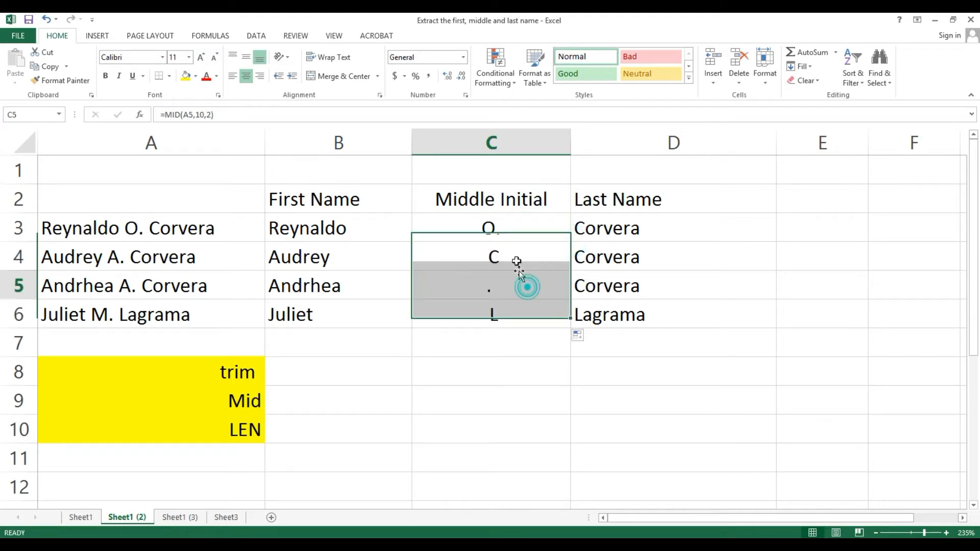
pyautogui.click(514, 251)
pyautogui.click(509, 226)
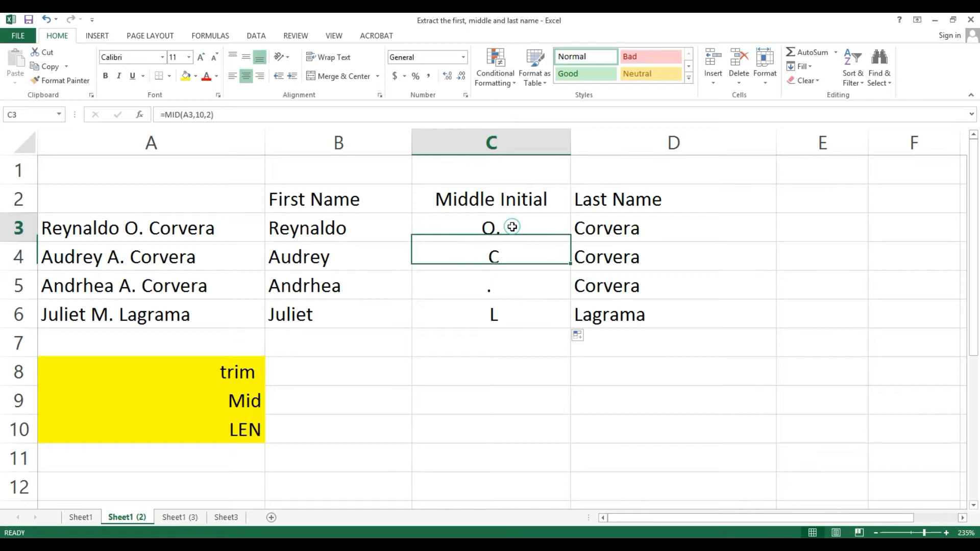
pyautogui.click(513, 255)
pyautogui.click(509, 284)
pyautogui.click(499, 314)
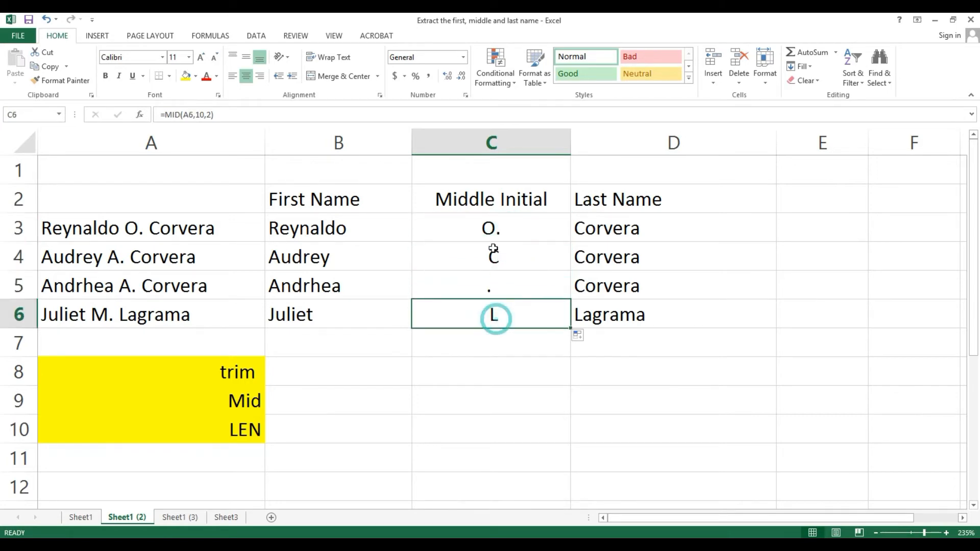
# Step: Clear the trial MID formulas from C3:C6
pyautogui.click(490, 225)
pyautogui.click(480, 260)
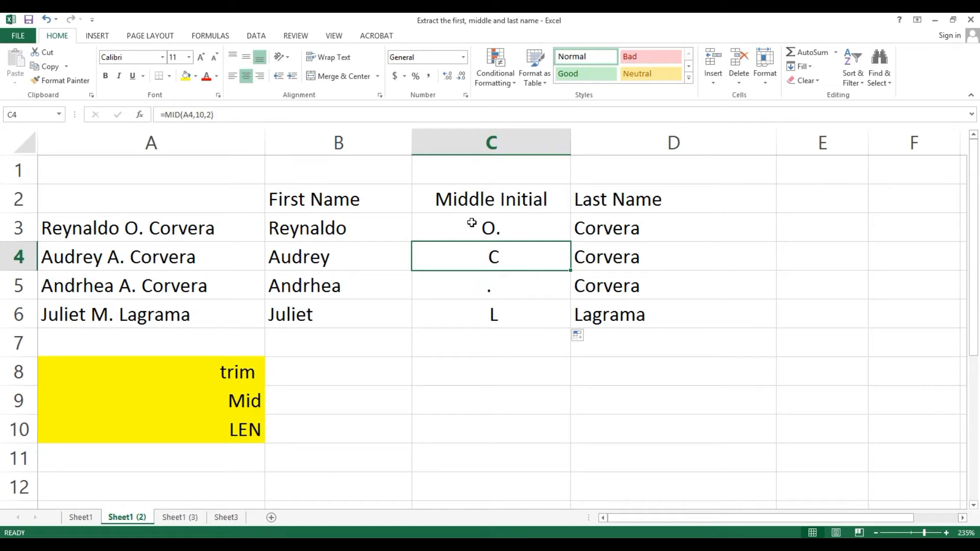
pyautogui.moveTo(472, 223); pyautogui.dragTo(479, 308)
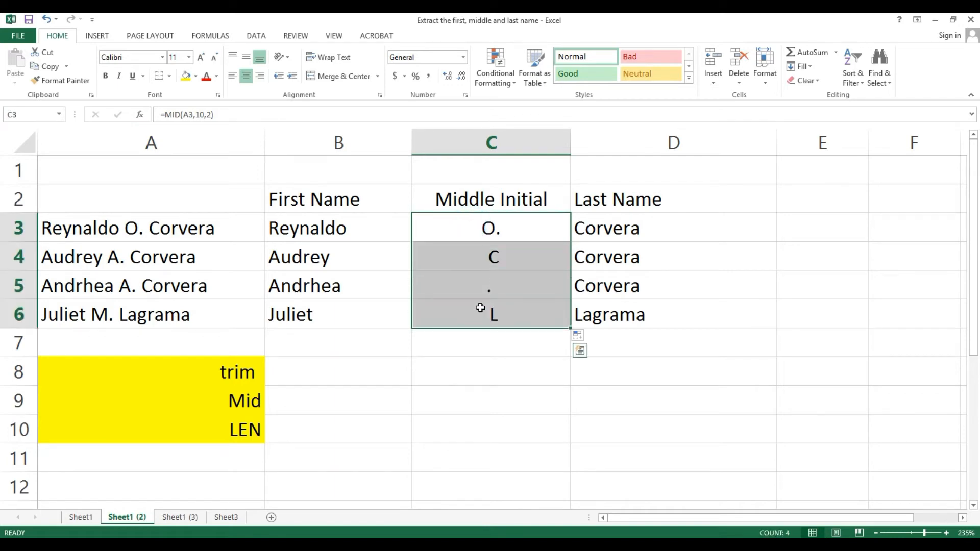
pyautogui.press('Delete')
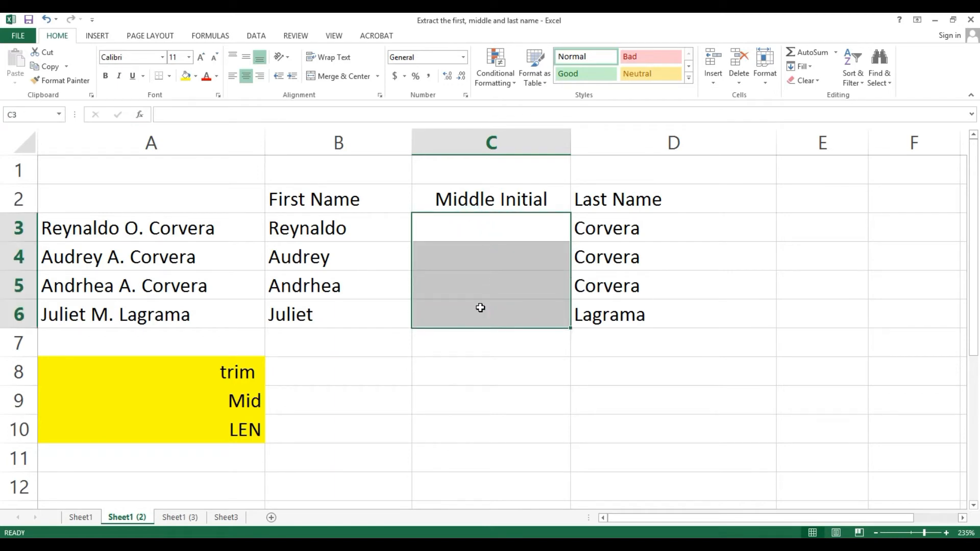
pyautogui.click(470, 219)
pyautogui.write('=')
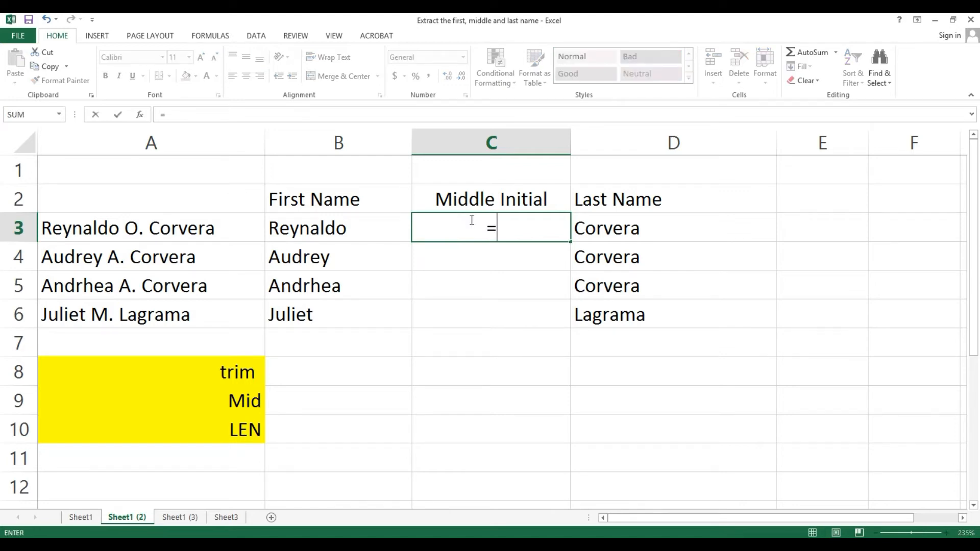
pyautogui.write('T')
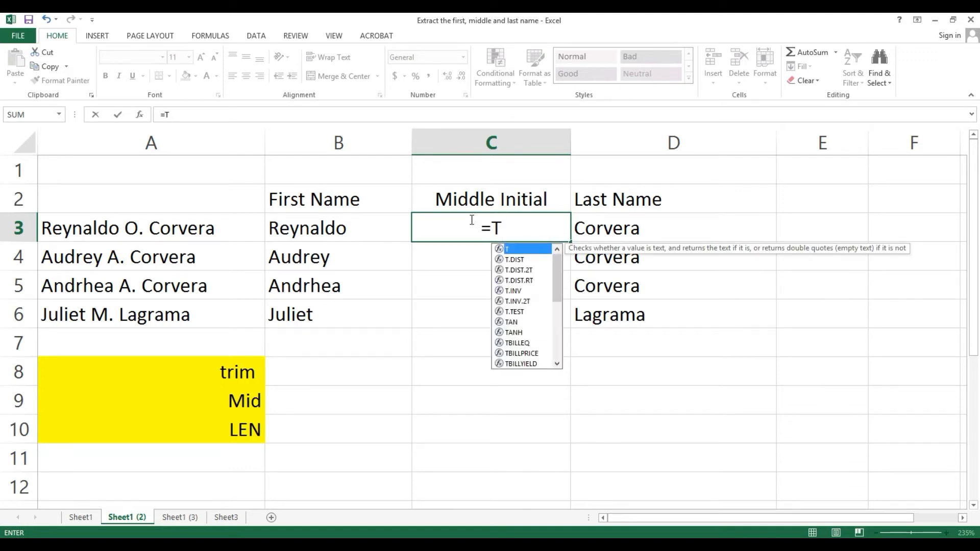
pyautogui.write('RI')
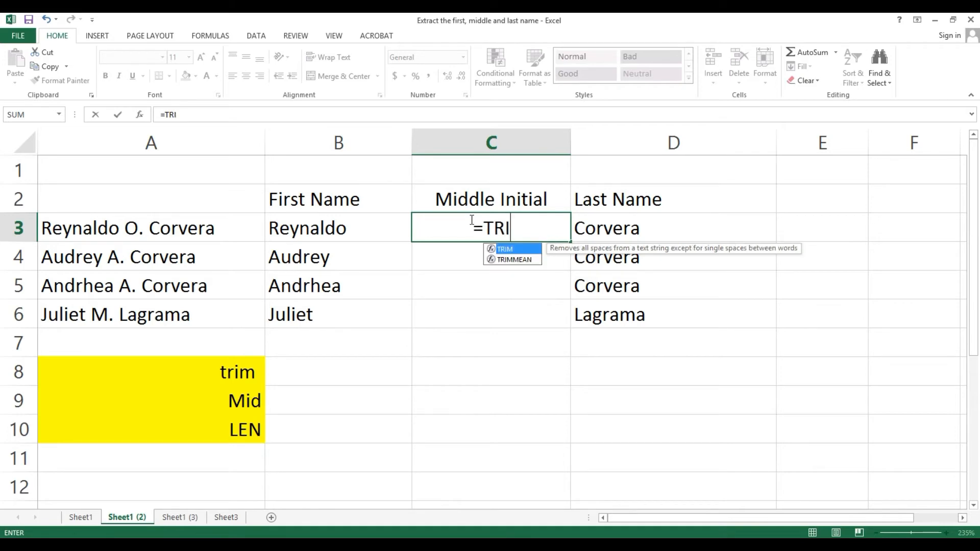
pyautogui.press('Tab')
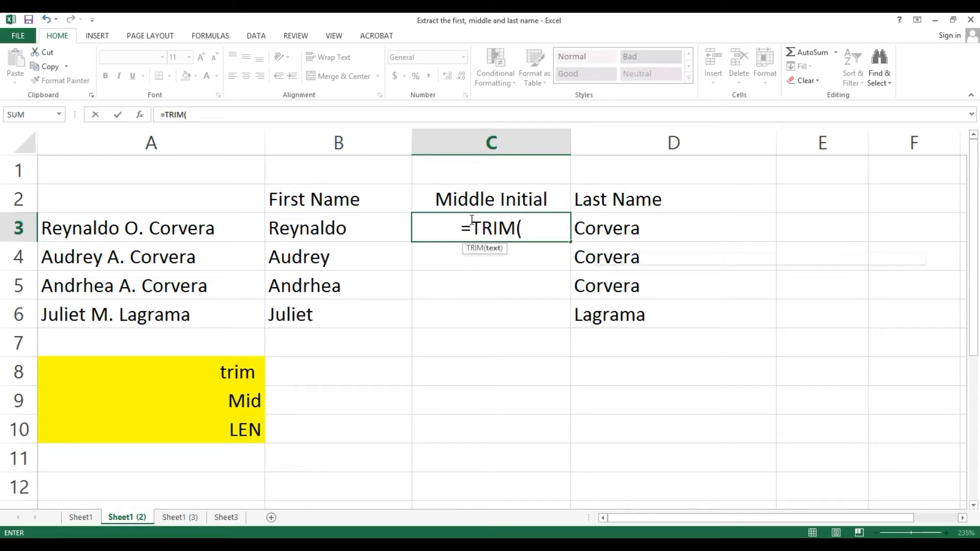
pyautogui.write('MI')
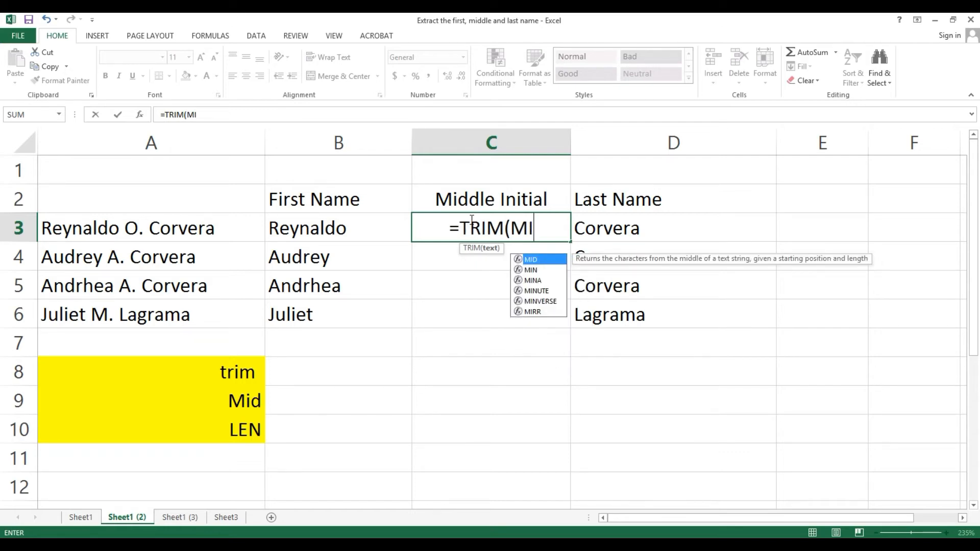
pyautogui.press('Tab')
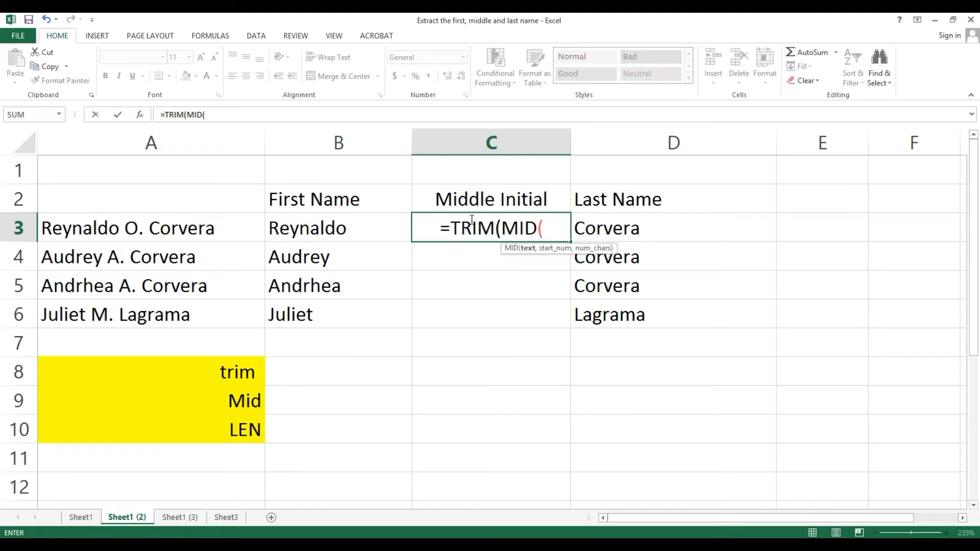
pyautogui.press('Escape')
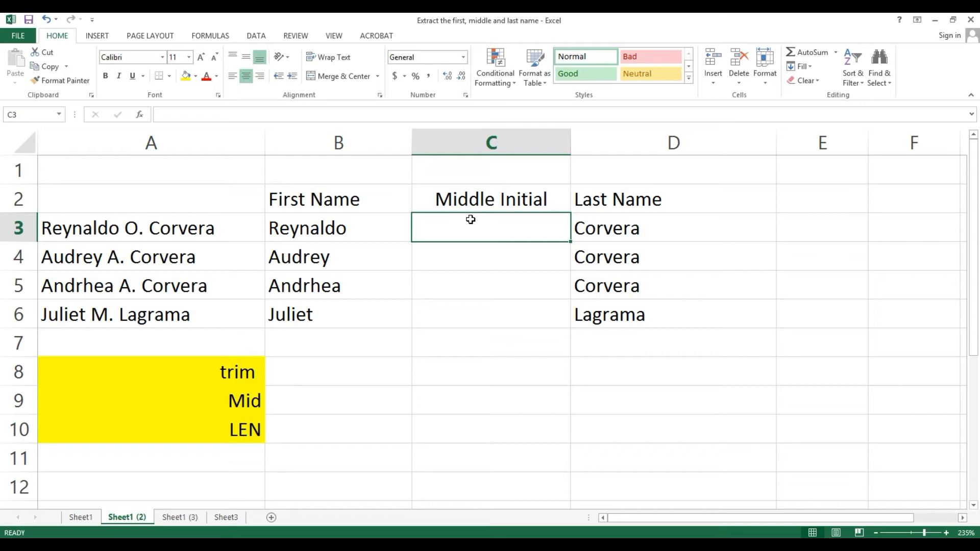
pyautogui.write('=')
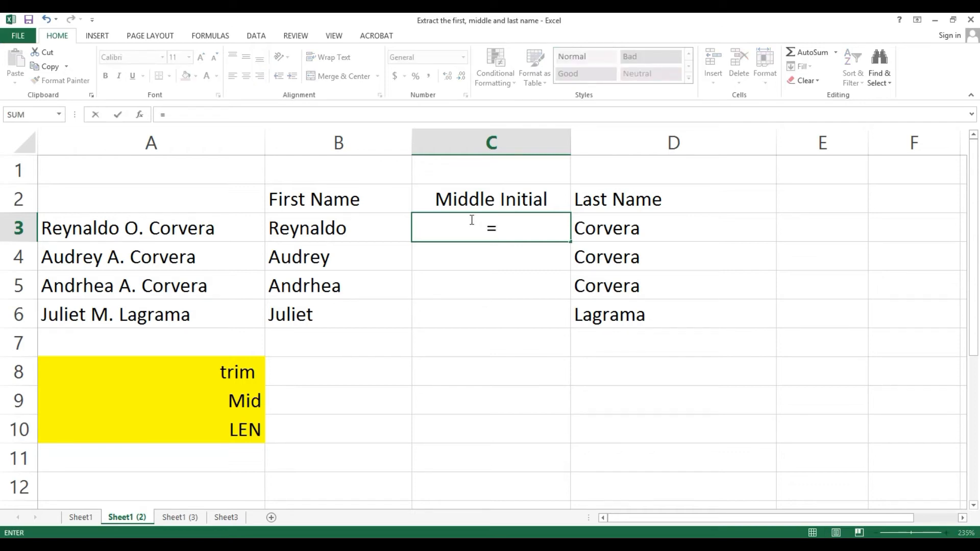
pyautogui.write('L')
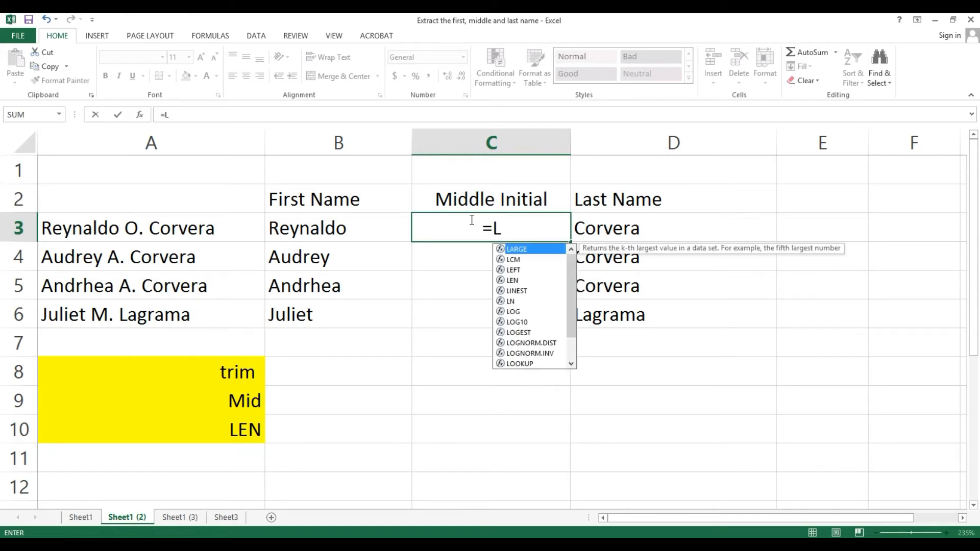
pyautogui.write('EN')
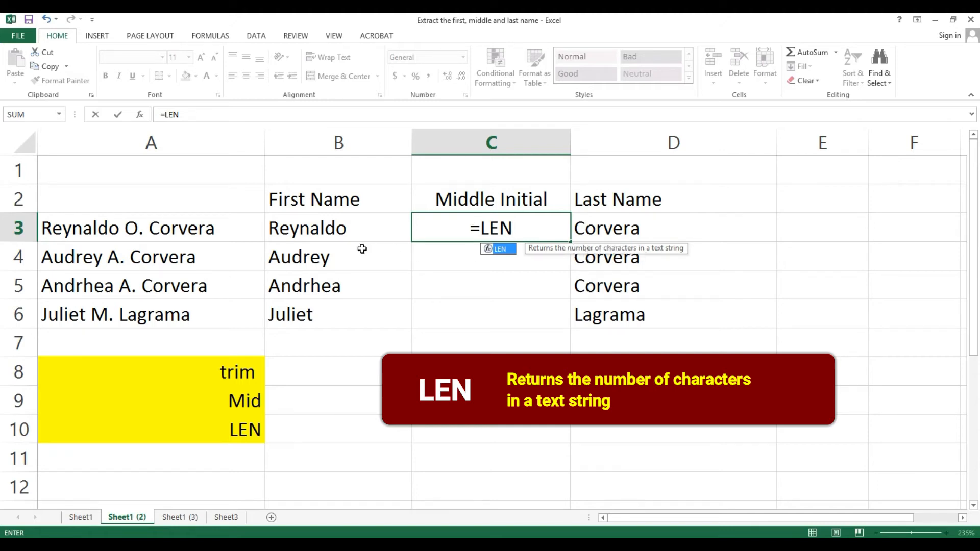
pyautogui.press('Escape')
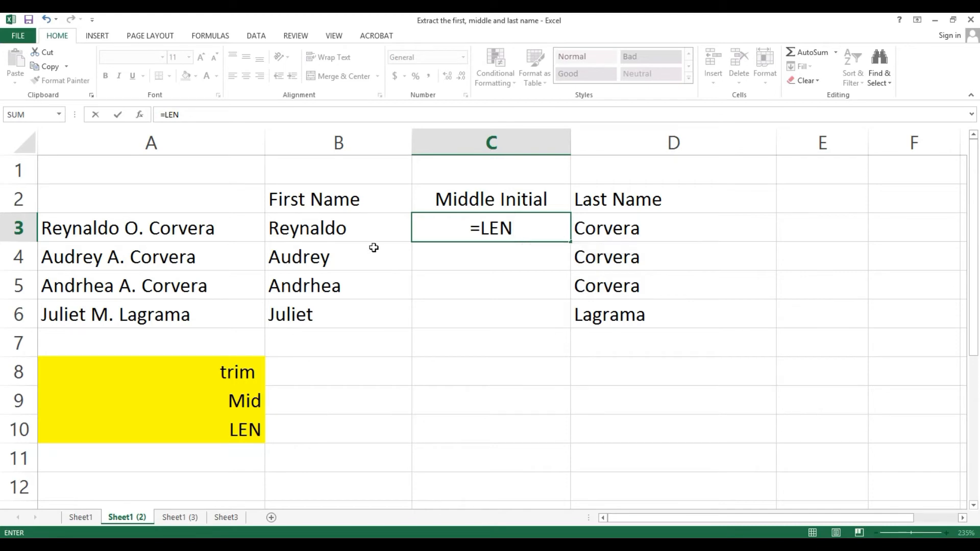
pyautogui.press('Escape')
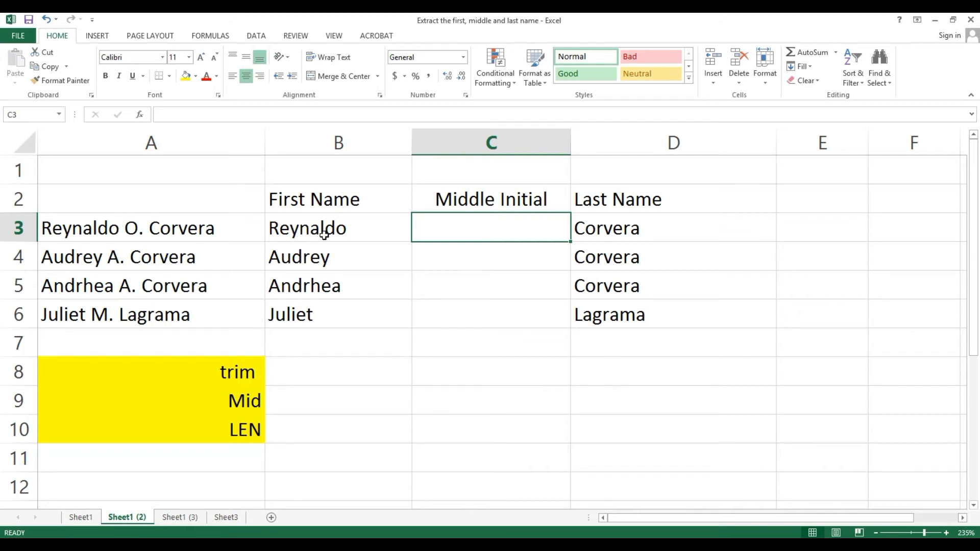
# Step: Count the characters of the first name in C3 with the formula =LEN(B3)
pyautogui.press('F2')
pyautogui.write('=LEN(')
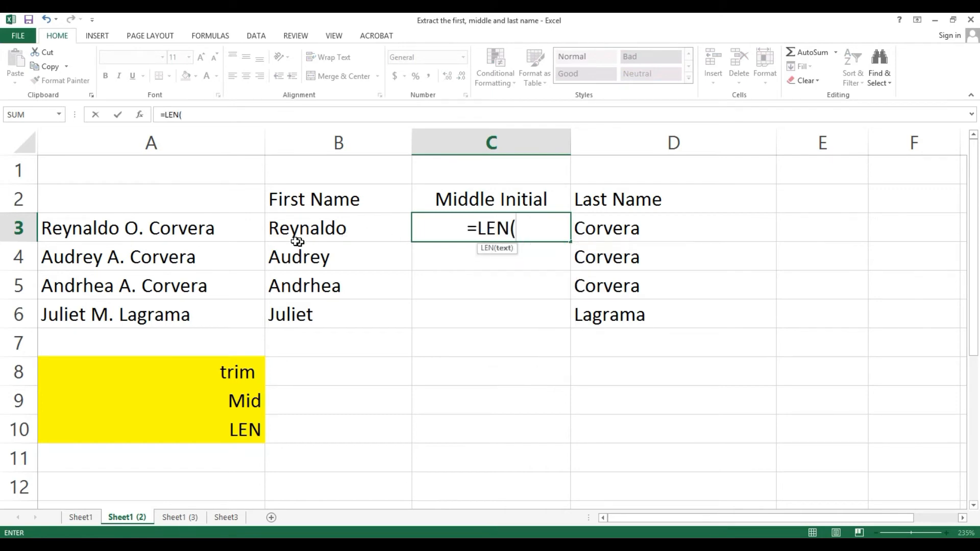
pyautogui.click(287, 224)
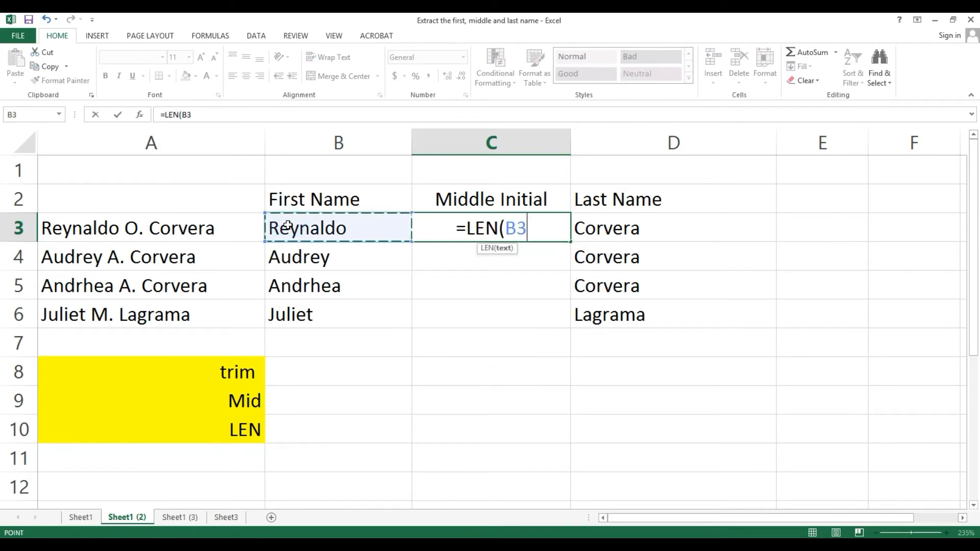
pyautogui.write(')')
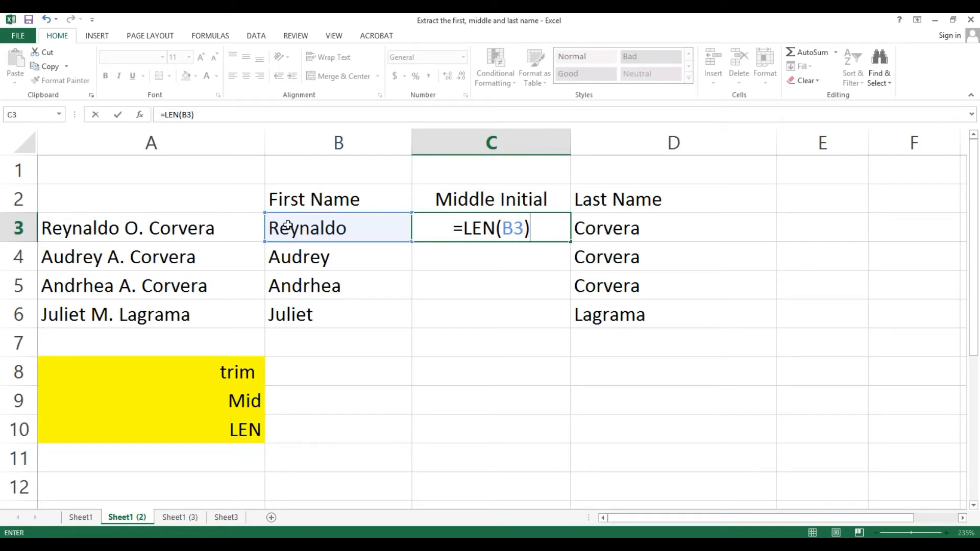
pyautogui.press('Return')
pyautogui.press('Up')
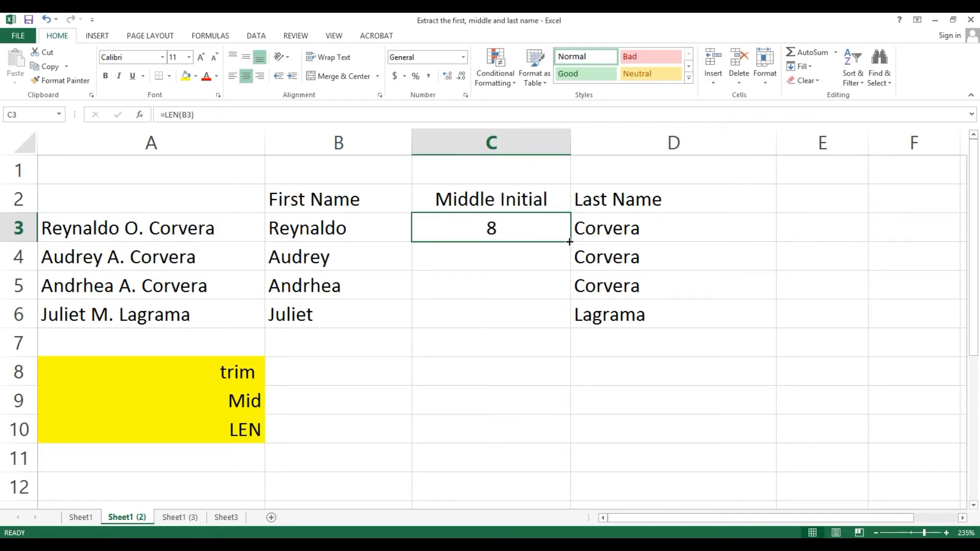
# Step: Fill the C3 LEN formula down one row at a time through C6
pyautogui.moveTo(570, 241); pyautogui.dragTo(561, 266)
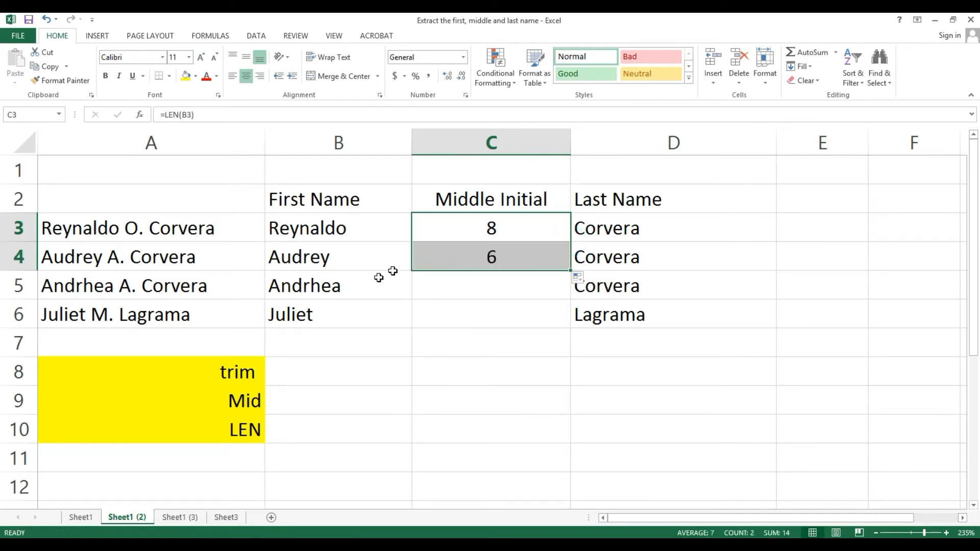
pyautogui.click(540, 258)
pyautogui.moveTo(570, 271); pyautogui.dragTo(566, 293)
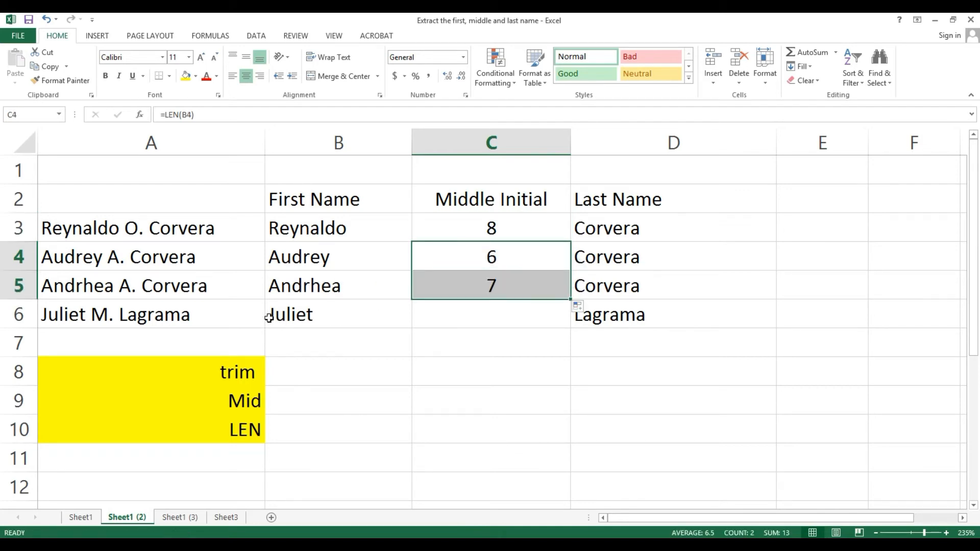
pyautogui.click(563, 296)
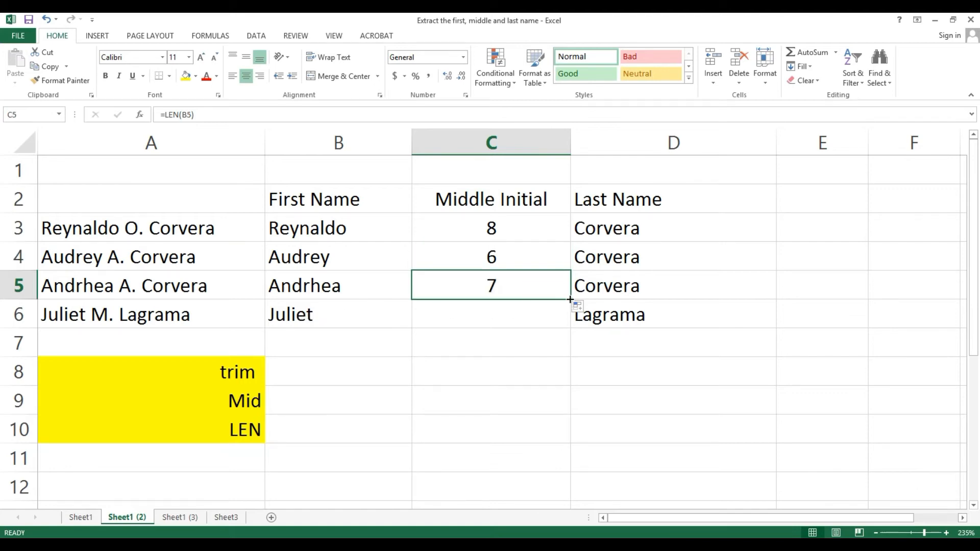
pyautogui.moveTo(567, 298); pyautogui.dragTo(567, 320)
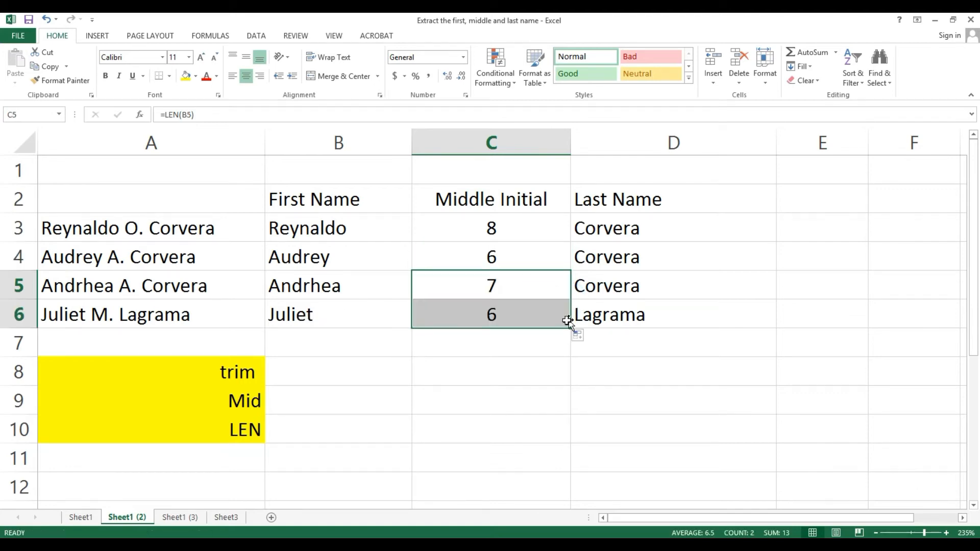
# Step: Clear the trial LEN formulas from C3:C6
pyautogui.click(520, 317)
pyautogui.moveTo(476, 228); pyautogui.dragTo(472, 312)
pyautogui.press('Delete')
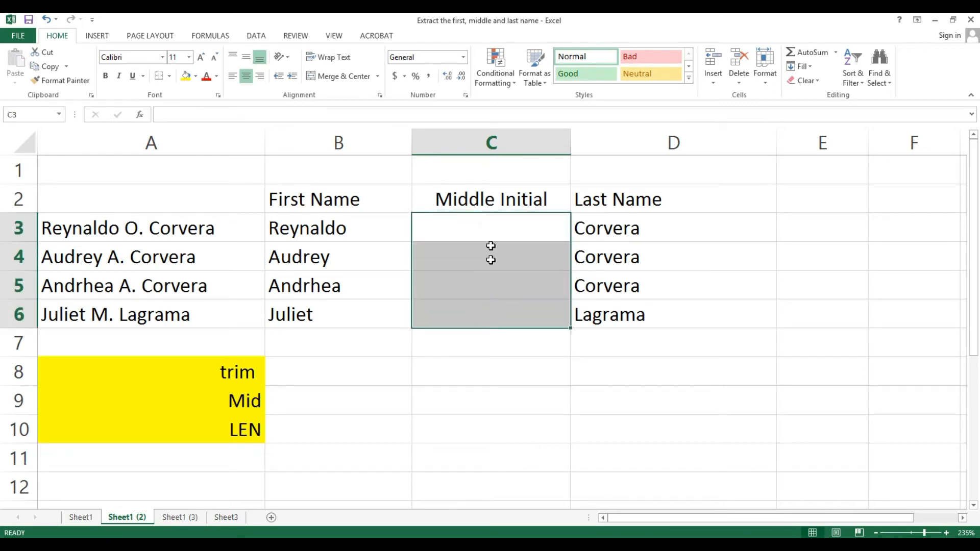
# Step: Begin a formula in C3 with TRIM wrapping MID, using A3 as the text argument: =TRIM(MID(A3,
pyautogui.click(477, 222)
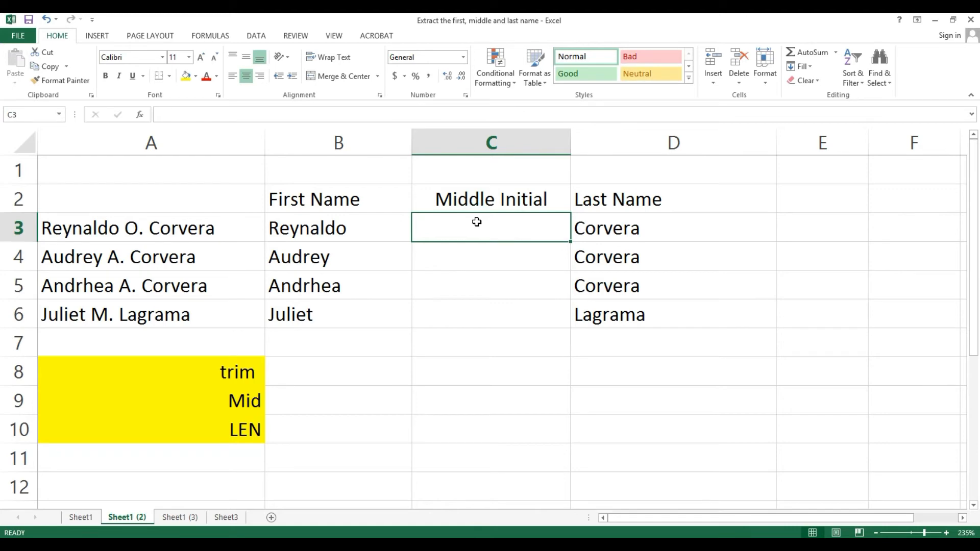
pyautogui.write('=')
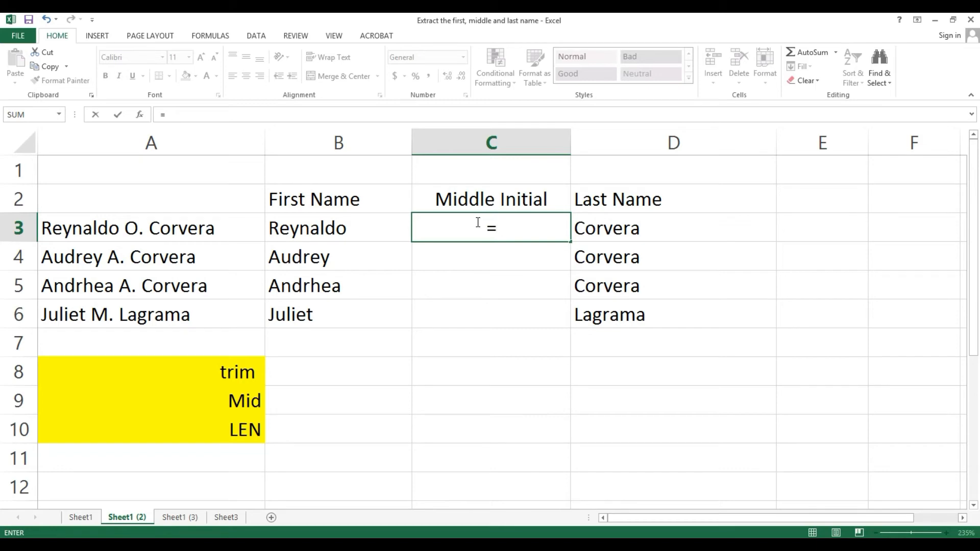
pyautogui.write('TIME(')
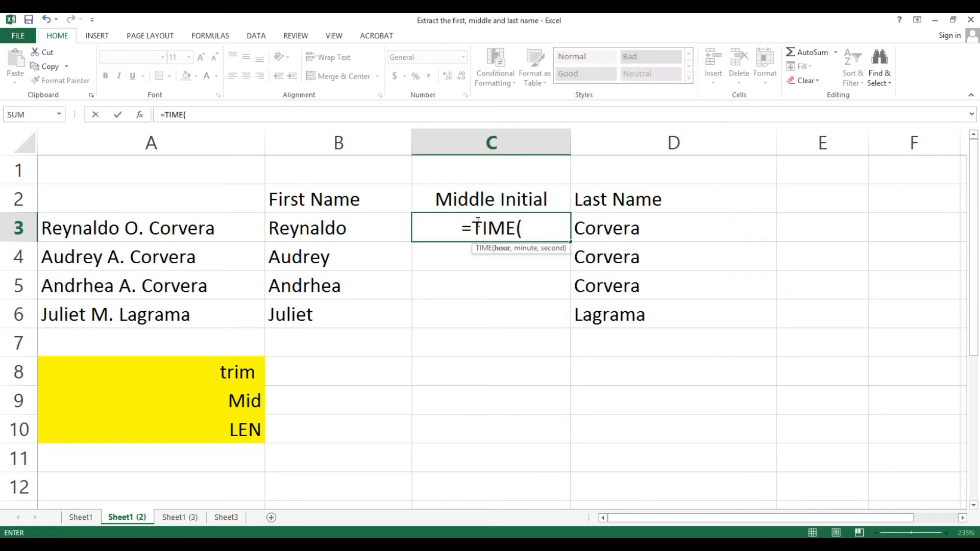
pyautogui.press('BackSpace')
pyautogui.press('BackSpace')
pyautogui.press('BackSpace')
pyautogui.press('BackSpace')
pyautogui.write('RIM')
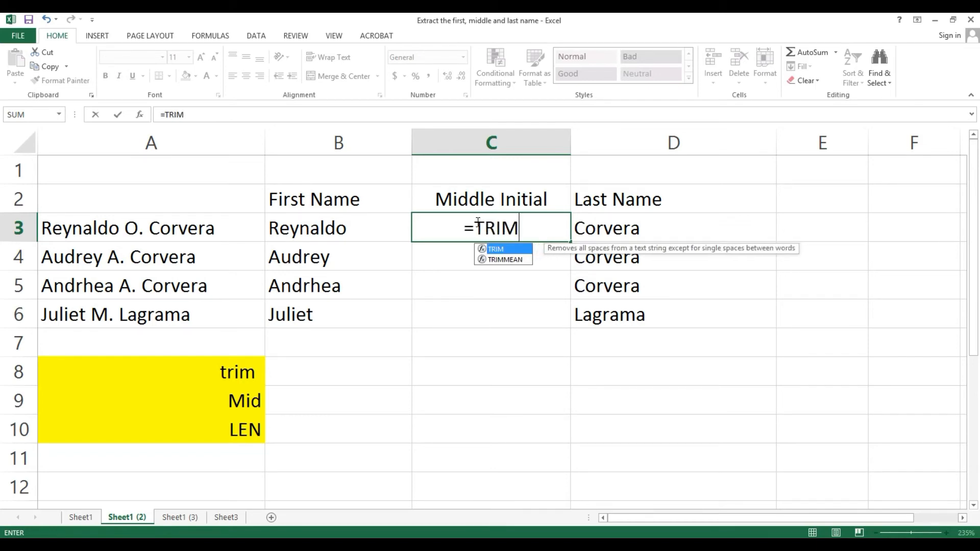
pyautogui.write('(')
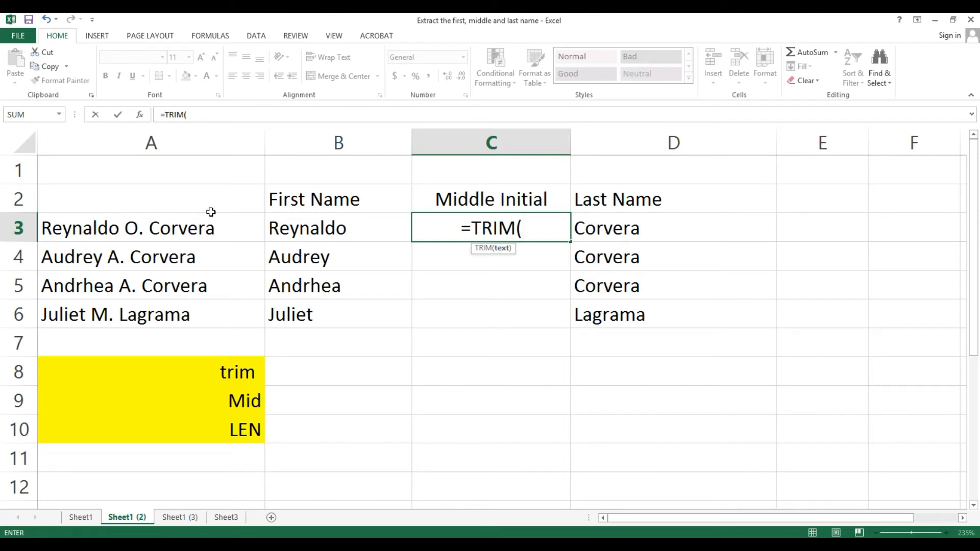
pyautogui.write('MI')
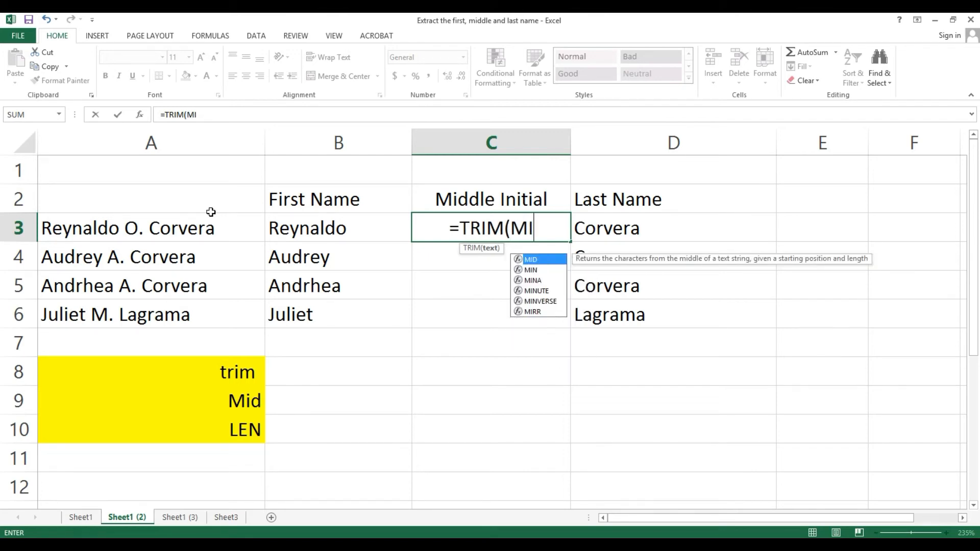
pyautogui.write('D(')
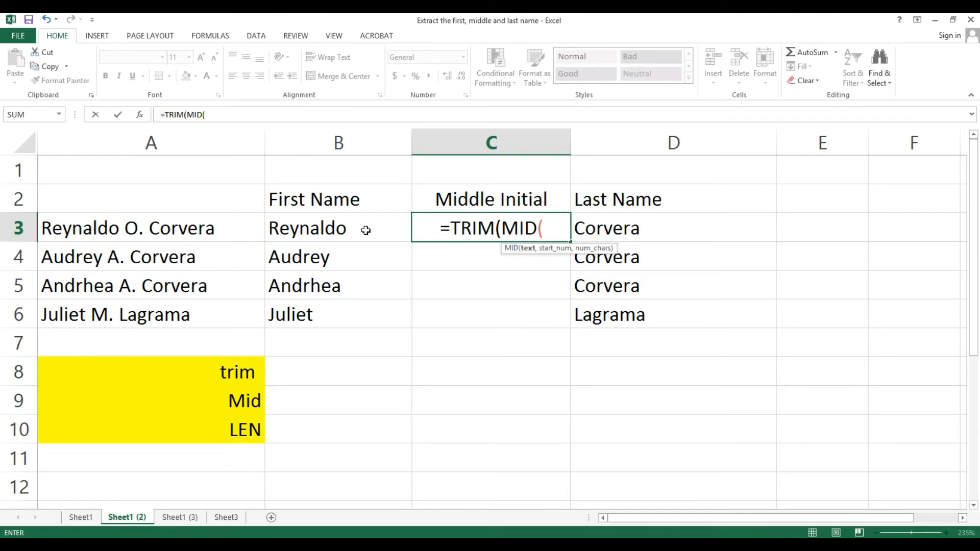
pyautogui.click(59, 228)
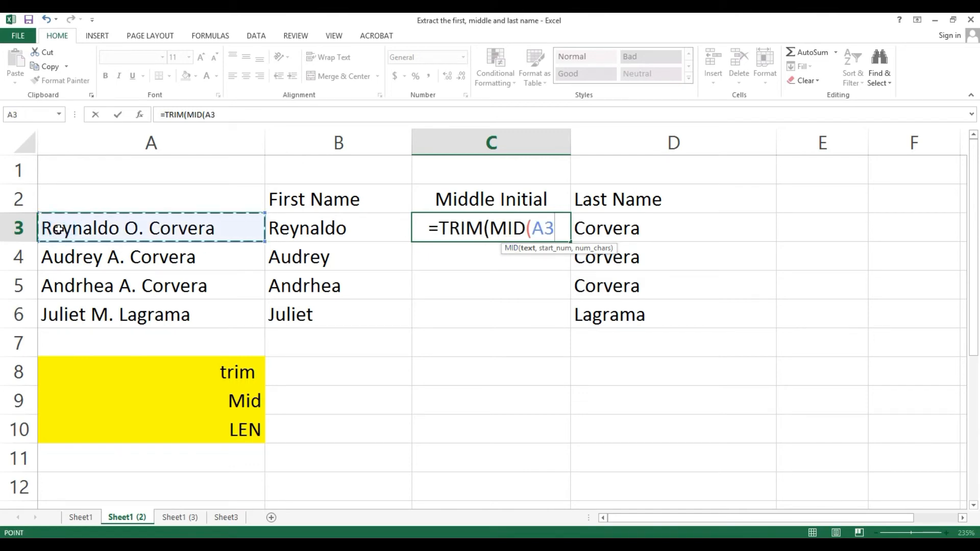
pyautogui.write(',')
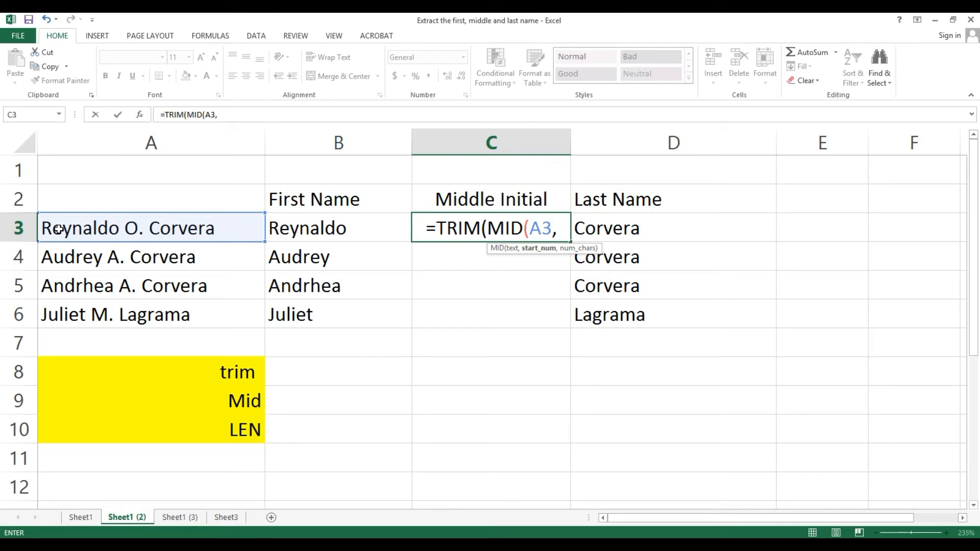
# Step: Add LEN(B3)+1 as the start position of the MID function in the C3 formula
pyautogui.write('LE')
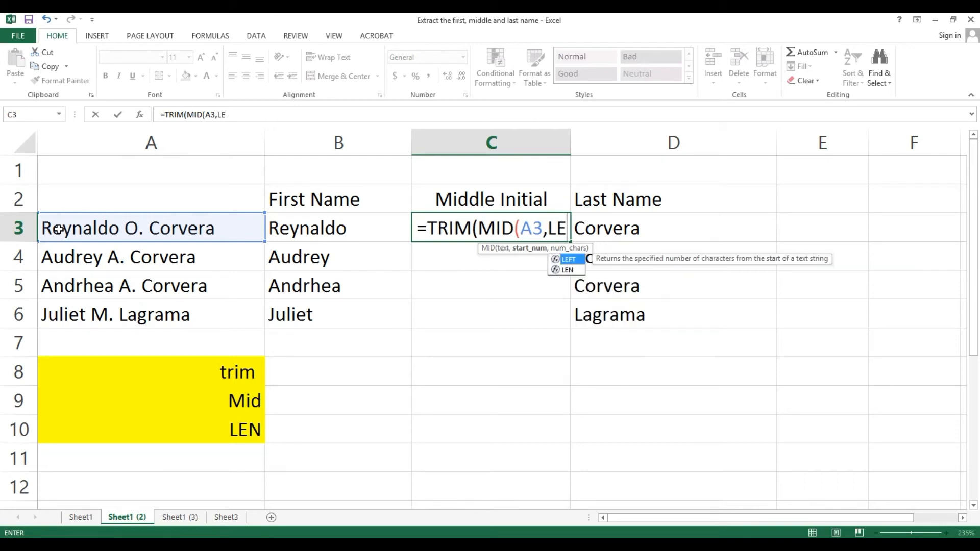
pyautogui.press('Down')
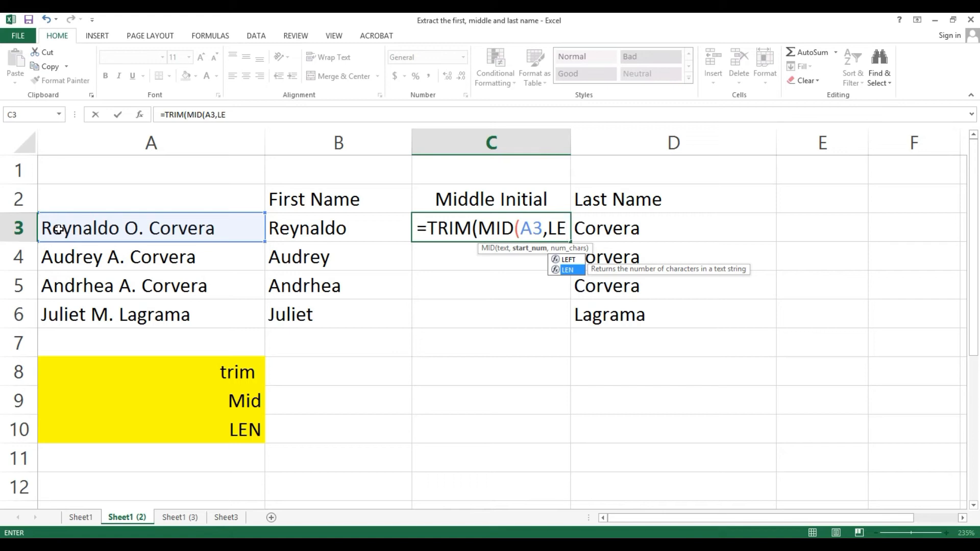
pyautogui.press('Tab')
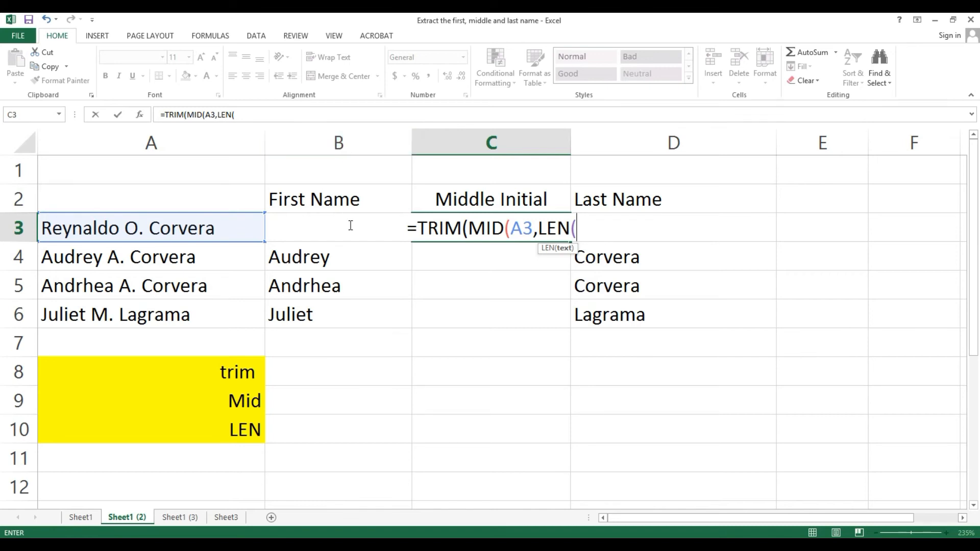
pyautogui.write('B')
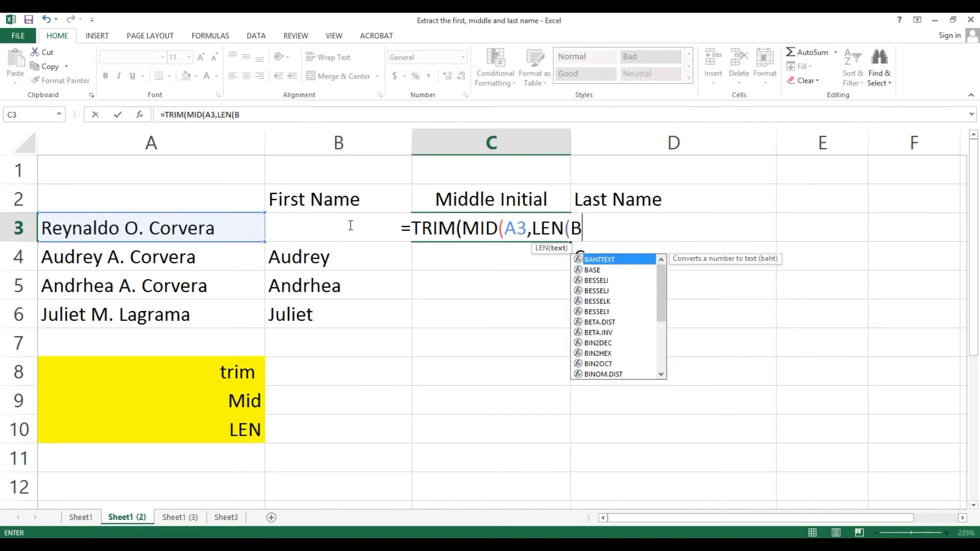
pyautogui.write('3')
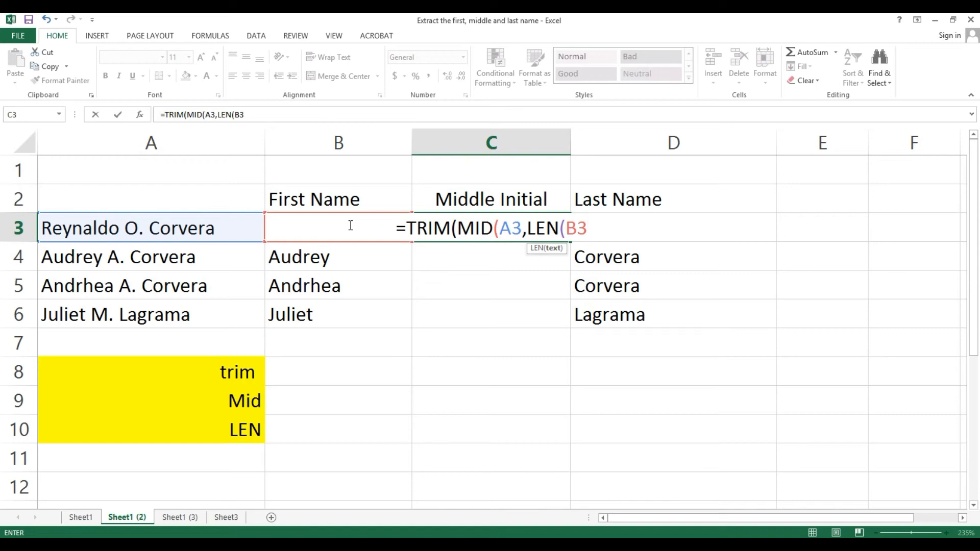
pyautogui.write(')')
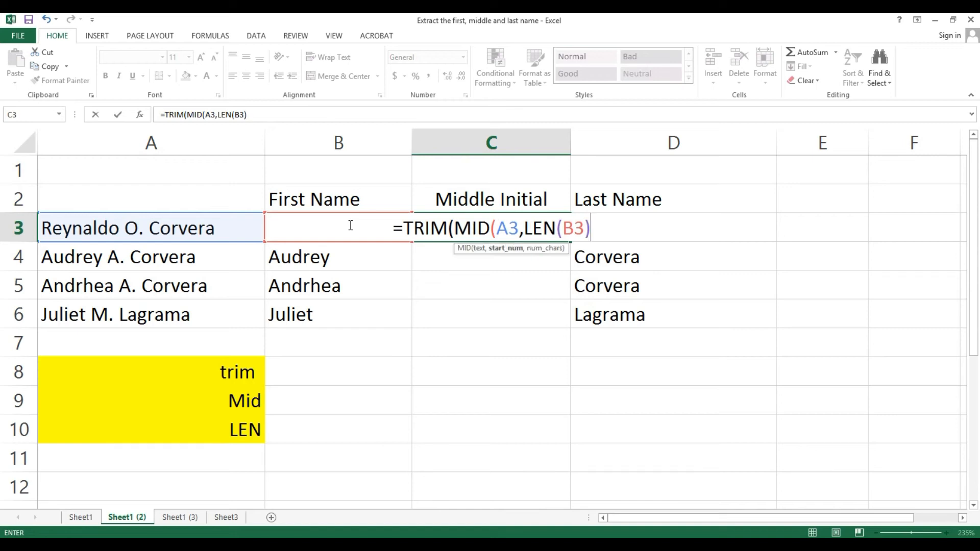
pyautogui.write('+1')
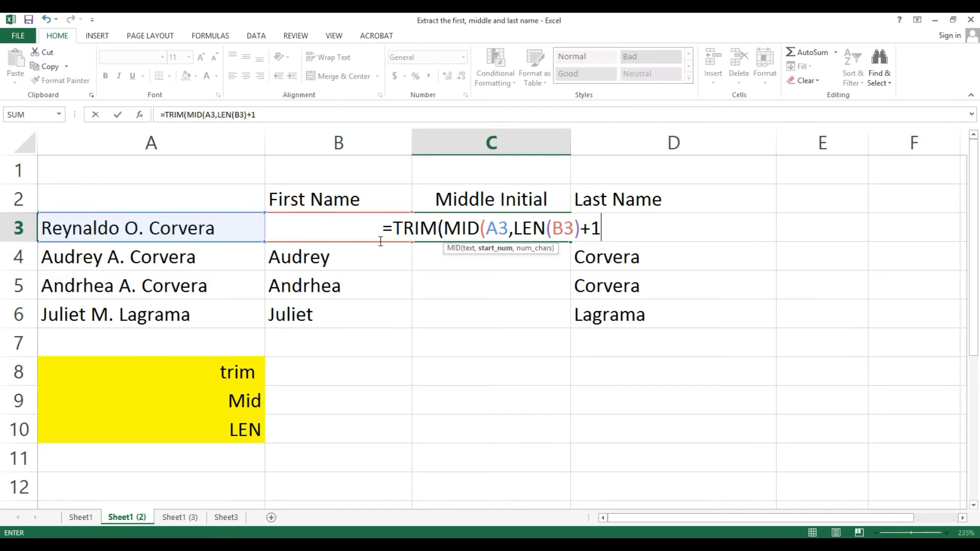
# Step: Add LEN(A3) as the start of the MID function's number-of-characters argument in the C3 formula
pyautogui.write(',')
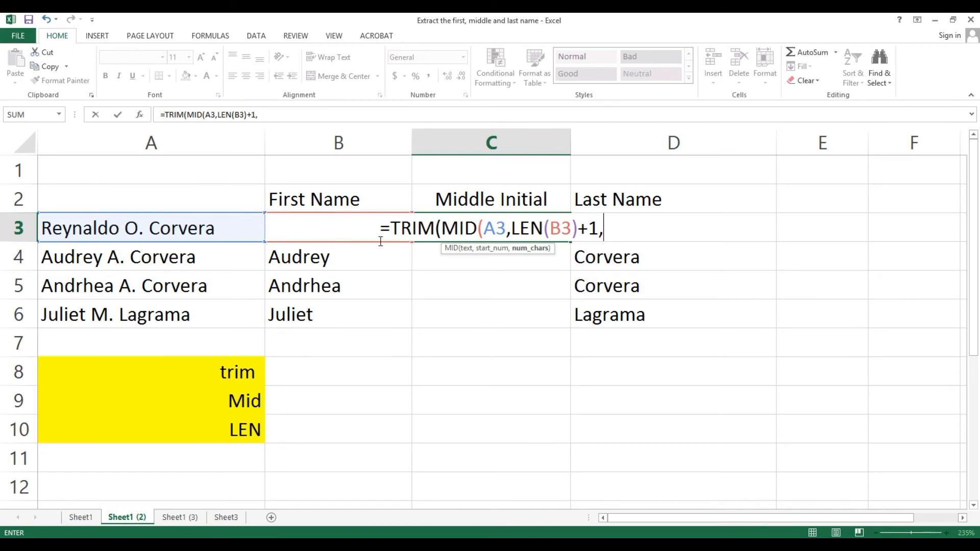
pyautogui.write('LE')
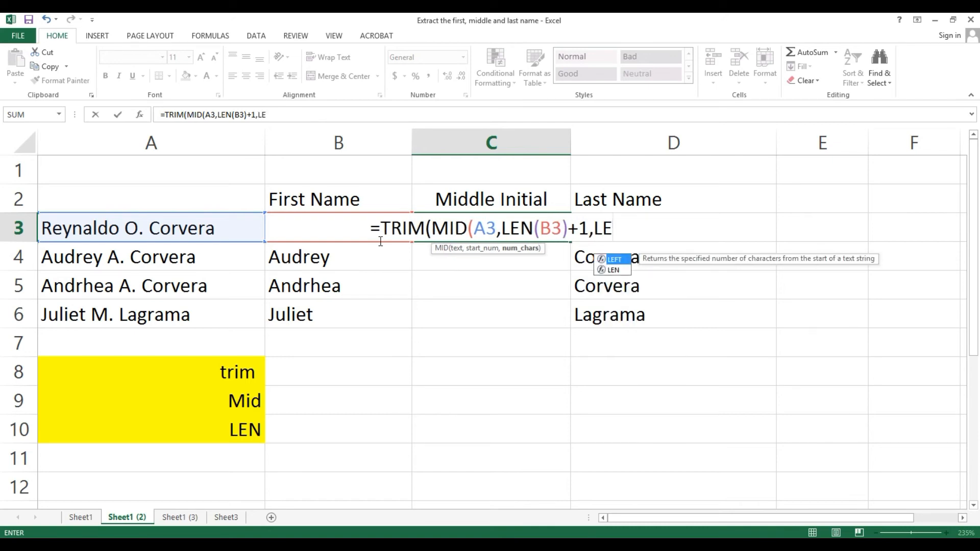
pyautogui.press('Tab')
pyautogui.press('BackSpace')
pyautogui.press('BackSpace')
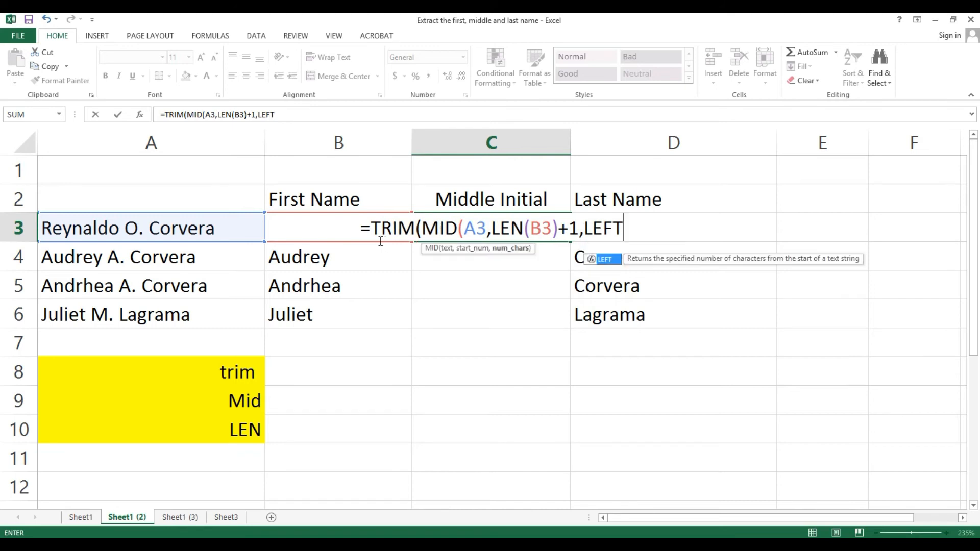
pyautogui.press('BackSpace')
pyautogui.write('N')
pyautogui.press('Tab')
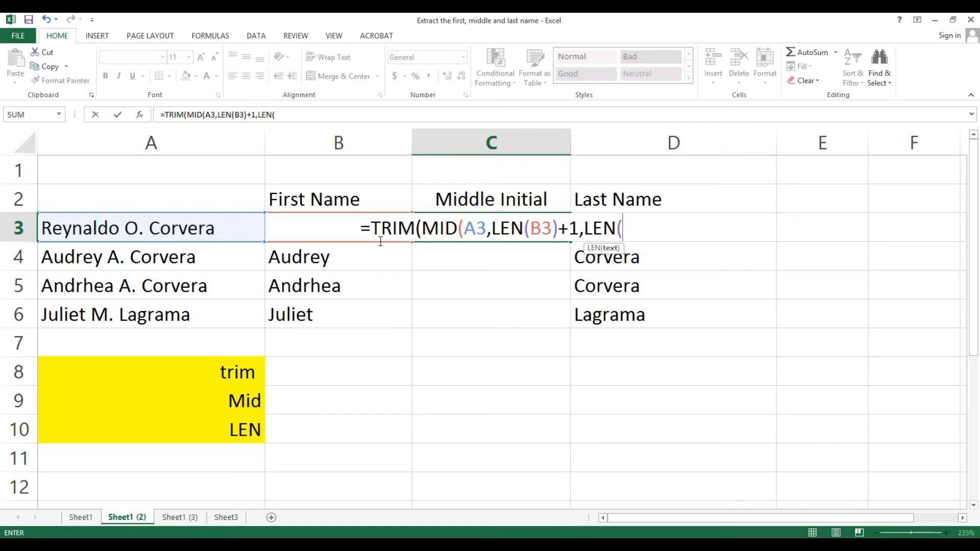
pyautogui.click(113, 229)
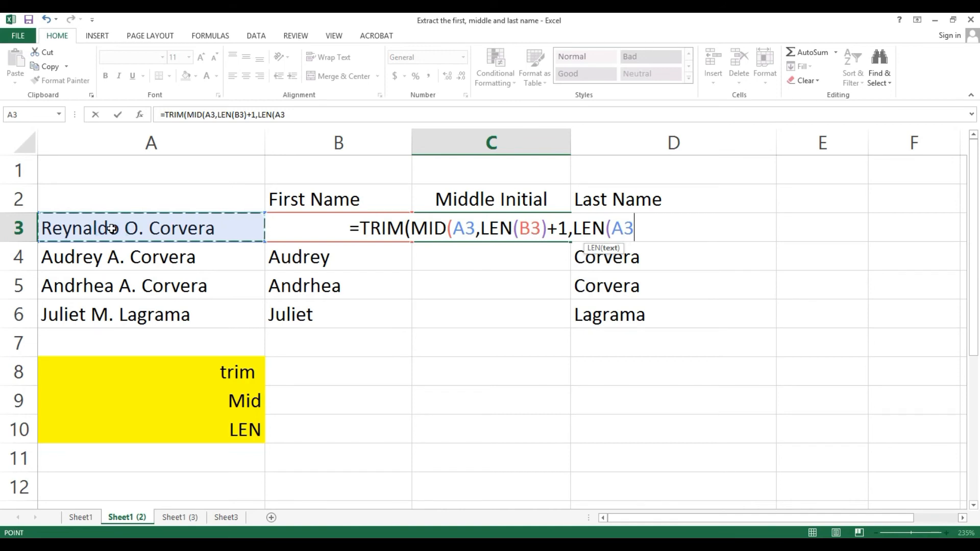
pyautogui.write(')')
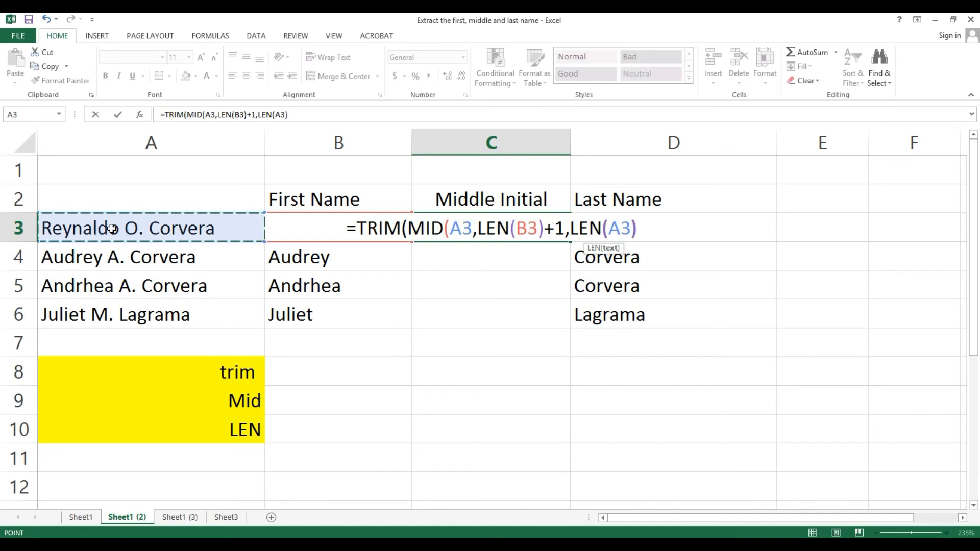
# Step: Subtract LEN(B3&D3) from LEN(A3) in the MID function's number-of-characters argument
pyautogui.write('-')
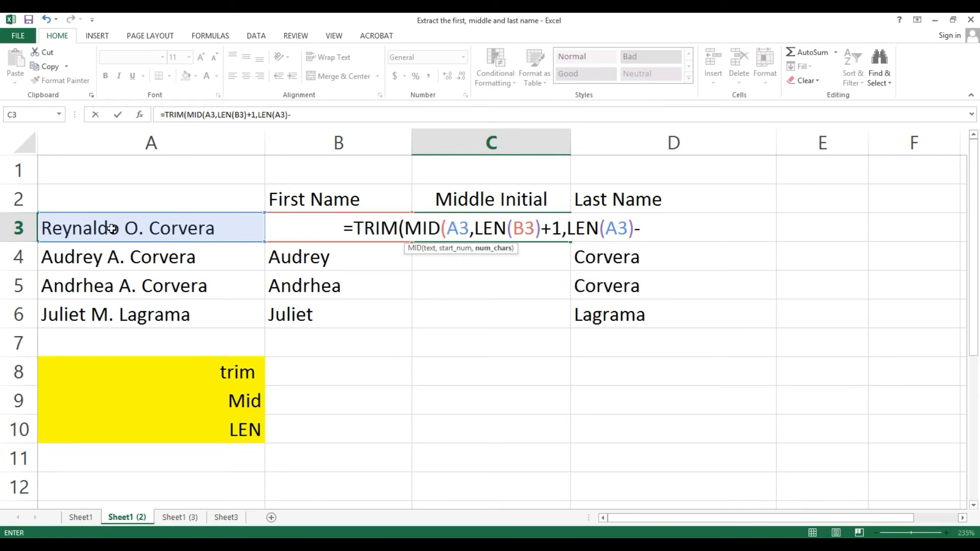
pyautogui.write('LEN')
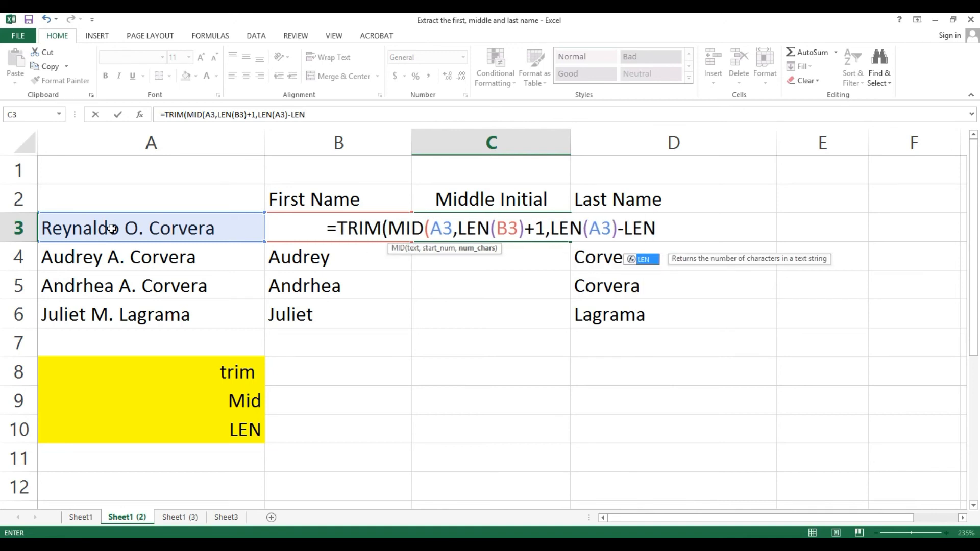
pyautogui.write('(')
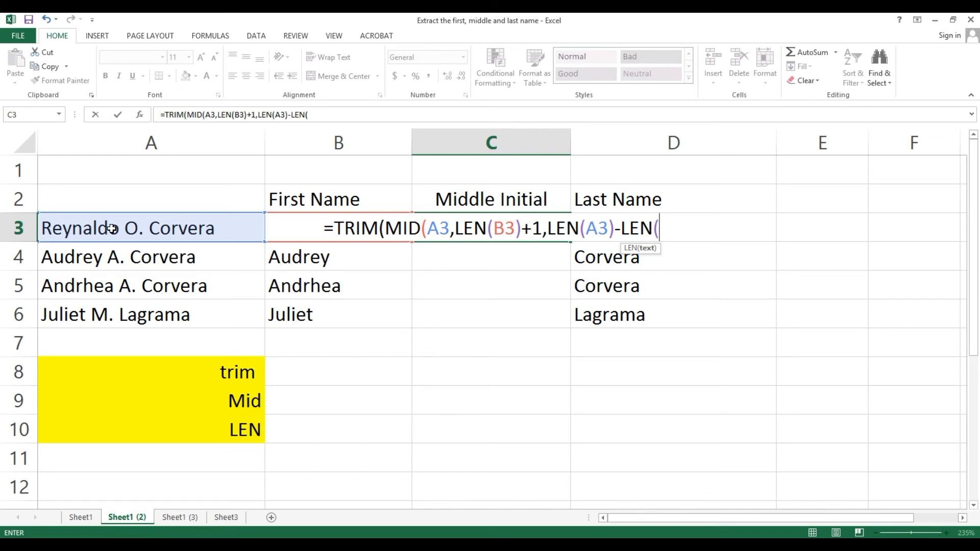
pyautogui.write('b')
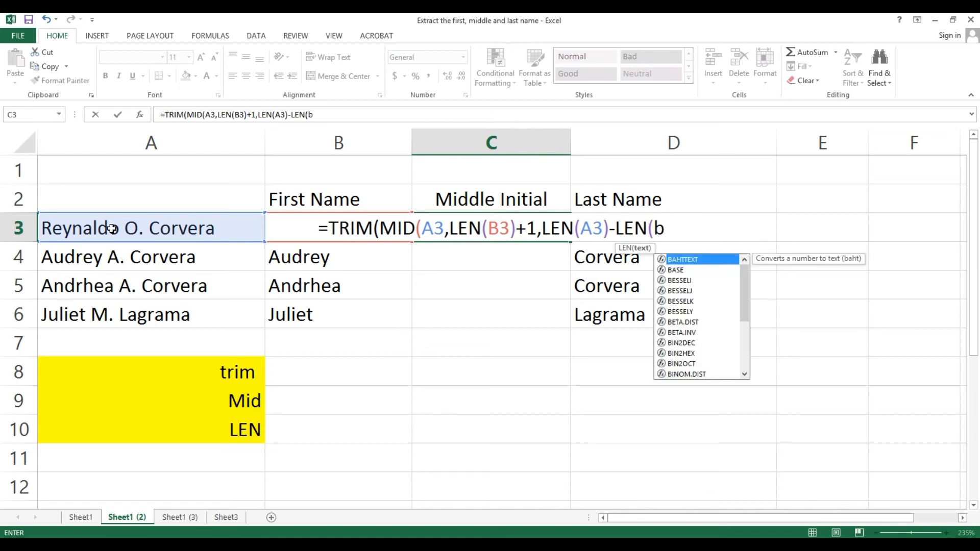
pyautogui.write('7')
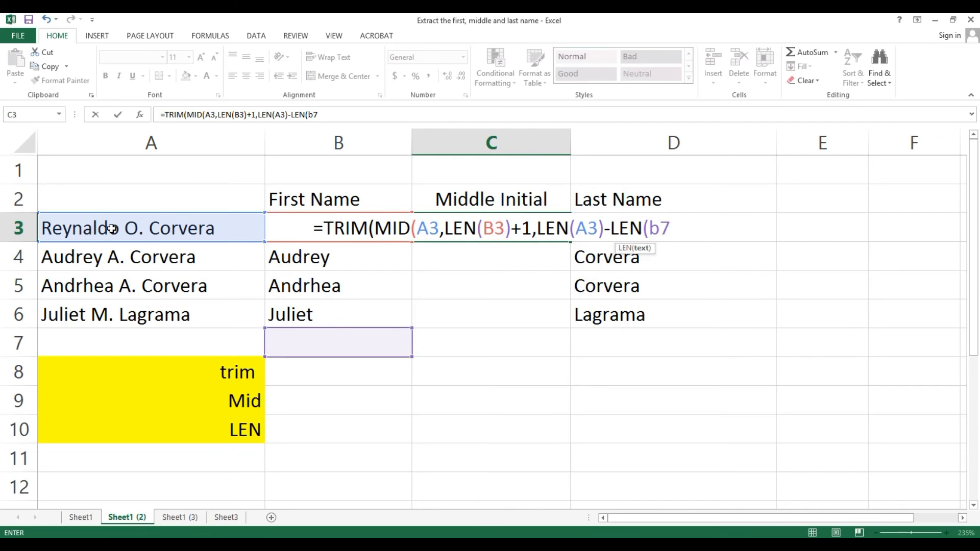
pyautogui.press('BackSpace')
pyautogui.write('3')
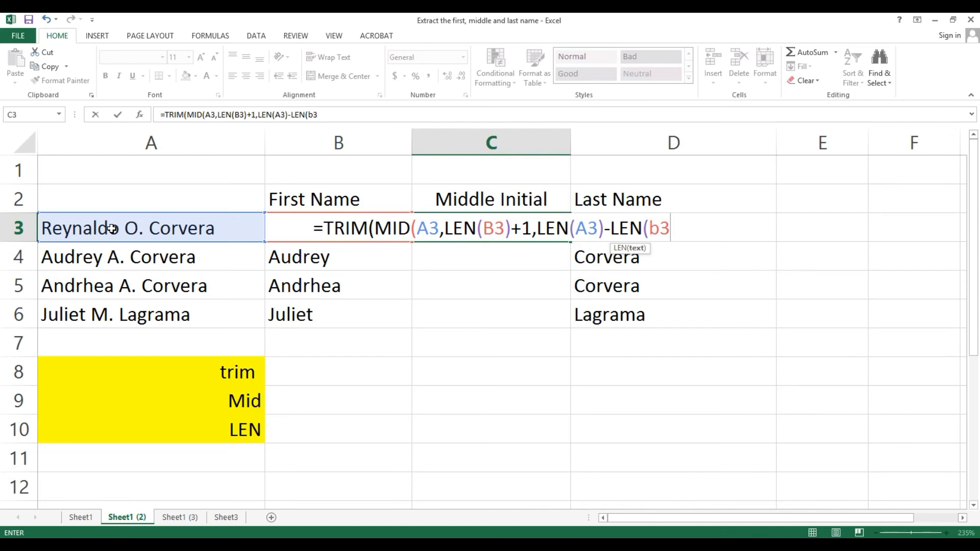
pyautogui.write('&')
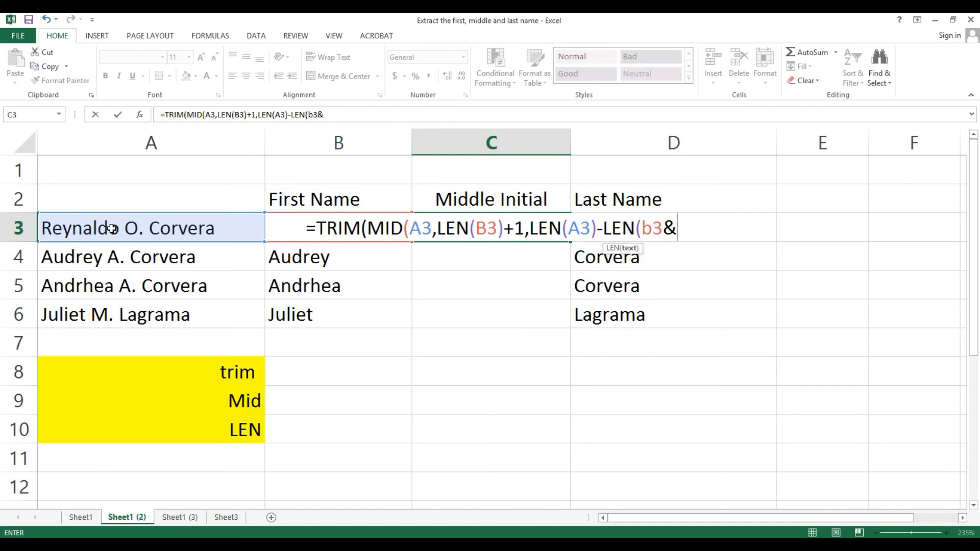
pyautogui.write('D')
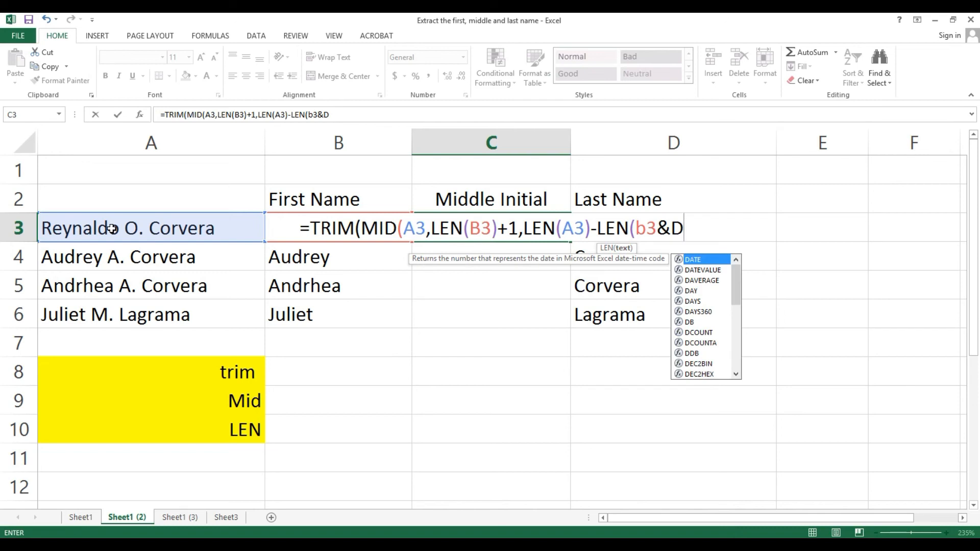
pyautogui.write('3')
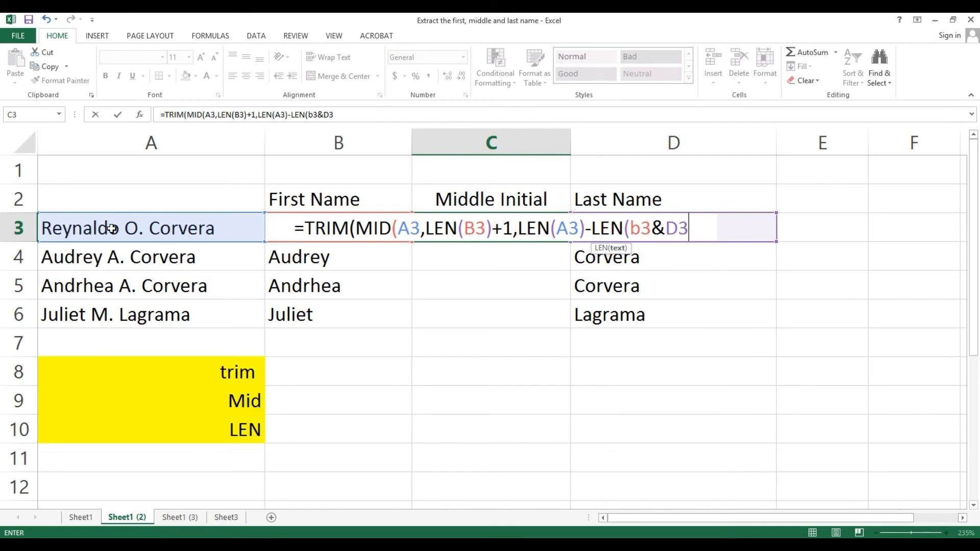
pyautogui.write(')')
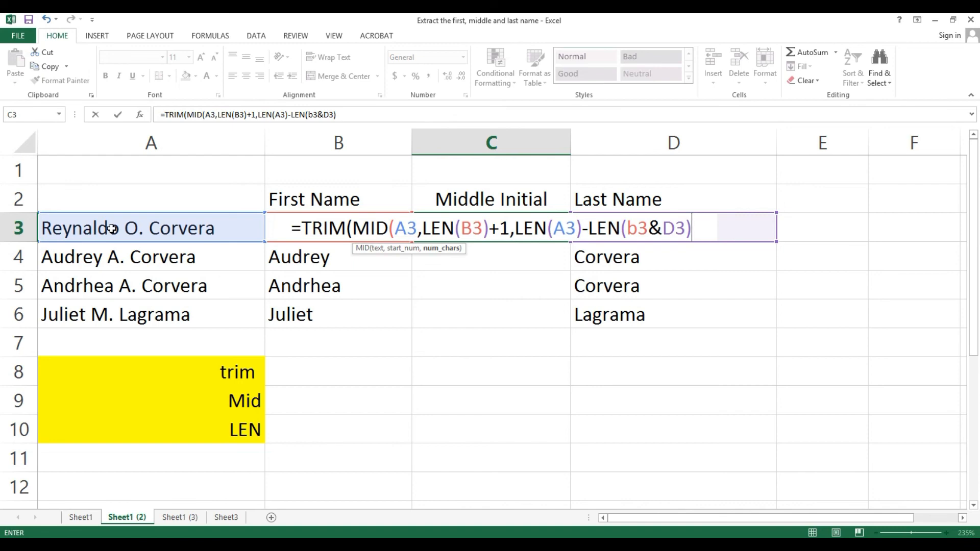
# Step: Close the MID and TRIM functions and enter the completed formula in C3
pyautogui.write(')')
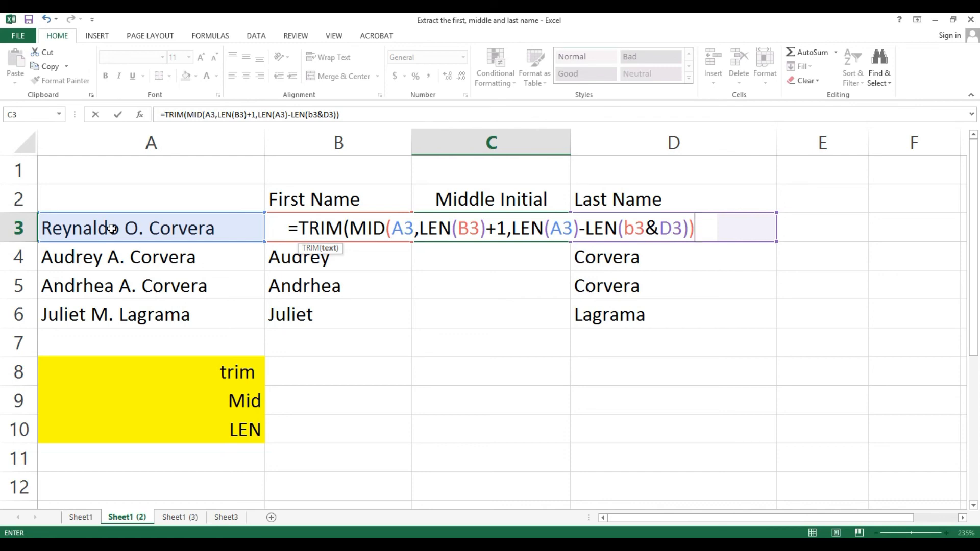
pyautogui.write(')')
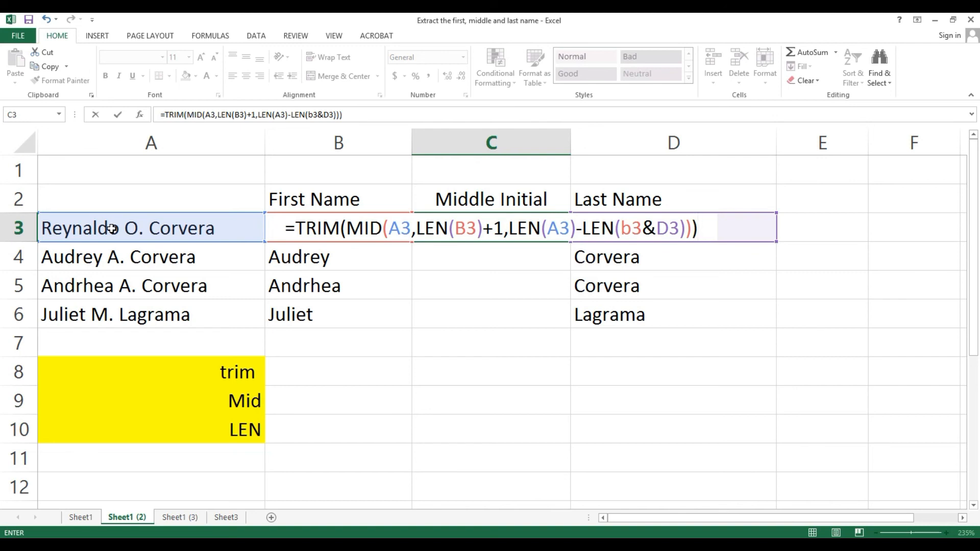
pyautogui.press('Return')
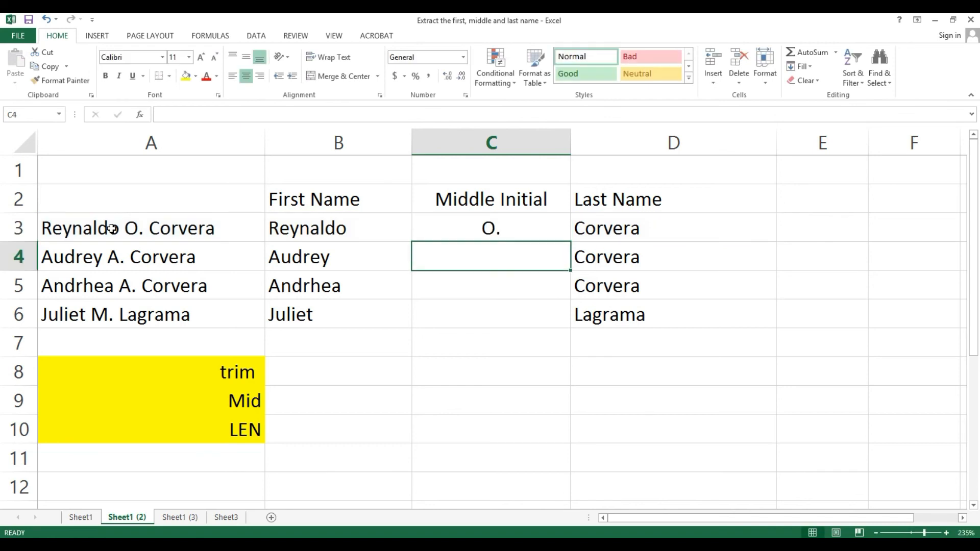
# Step: Fill the middle initial formula from C3 down through C6
pyautogui.press('Up')
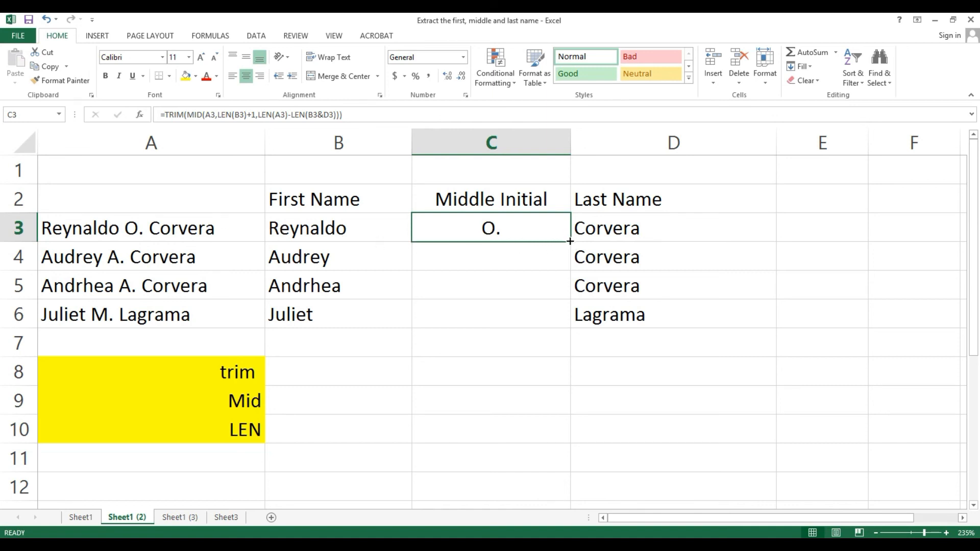
pyautogui.moveTo(570, 239); pyautogui.dragTo(564, 321)
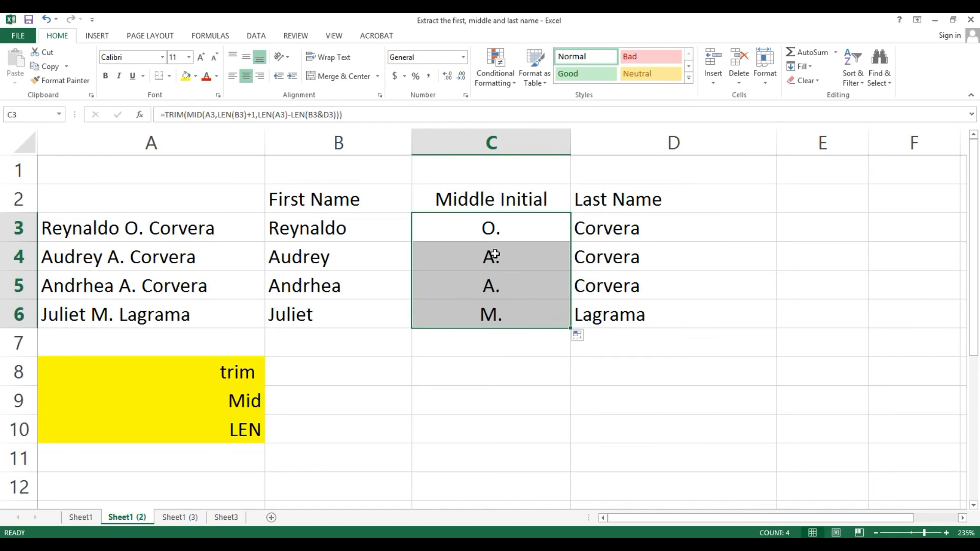
pyautogui.scroll(-1, 192, 328)
pyautogui.scroll(1, 193, 328)
# Step: Clear the yellow function notes by copying blank cells A7:B7 and pasting them over A8:B13
pyautogui.click(79, 345)
pyautogui.hotkey('shift', 'Right')
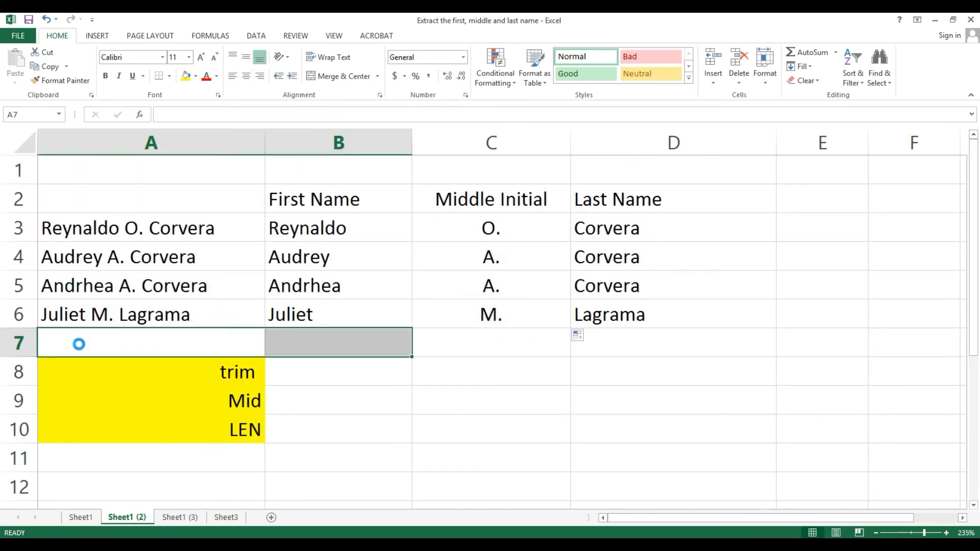
pyautogui.hotkey('ctrl', 'c')
pyautogui.press('Down')
pyautogui.hotkey('shift', 'Down')
pyautogui.hotkey('shift', 'Down')
pyautogui.hotkey('shift', 'Down')
pyautogui.hotkey('shift', 'Down')
pyautogui.scroll(-1, 80, 344)
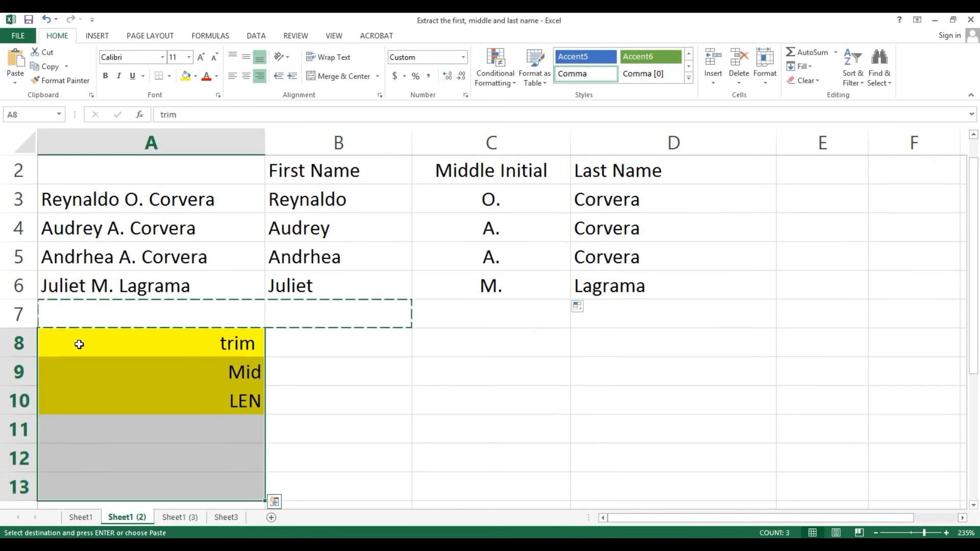
pyautogui.press('Return')
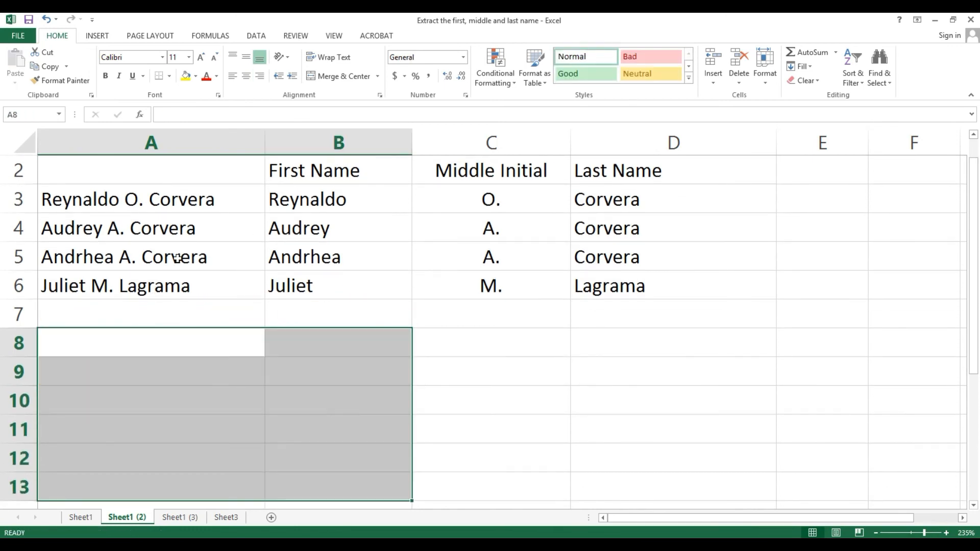
# Step: Fill the first name, middle initial and last name formulas in B6:D6 down the blank rows below the list
pyautogui.click(339, 305)
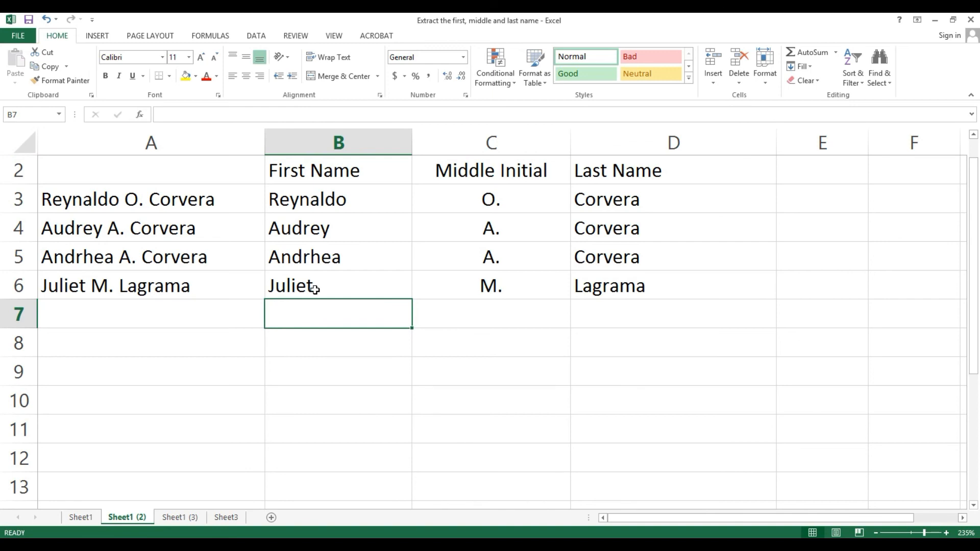
pyautogui.moveTo(314, 289); pyautogui.dragTo(714, 303)
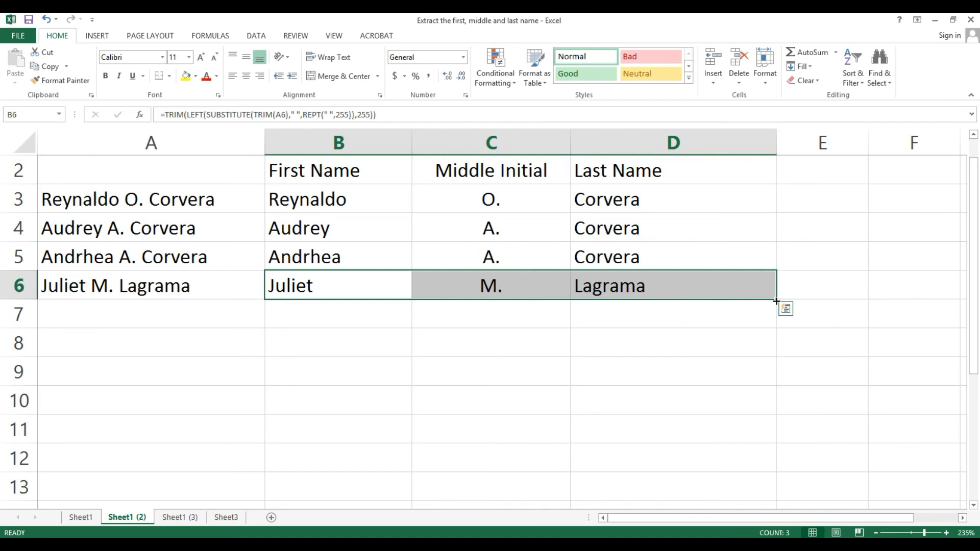
pyautogui.moveTo(776, 300); pyautogui.dragTo(728, 367)
pyautogui.click(666, 342)
pyautogui.scroll(11, 666, 342)
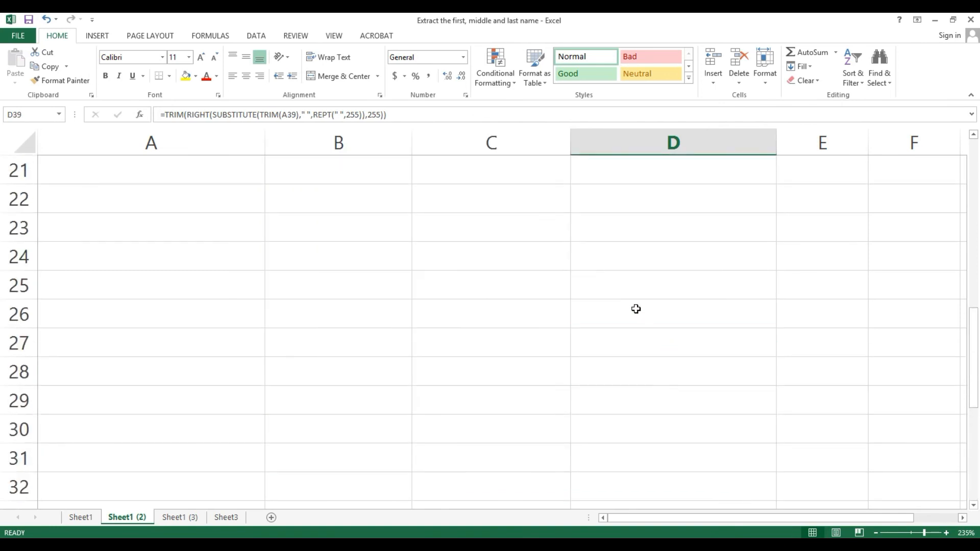
pyautogui.scroll(-2, 228, 363)
pyautogui.scroll(2, 109, 335)
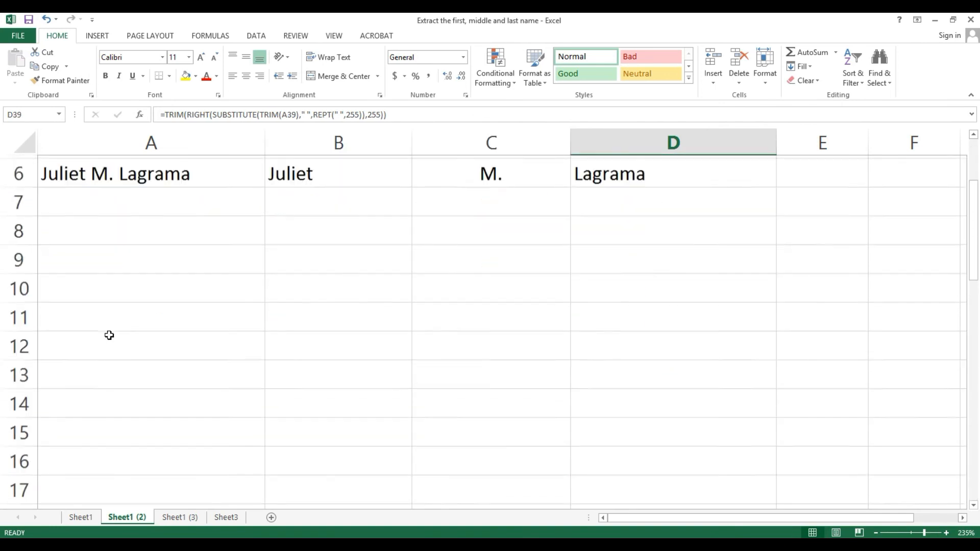
# Step: Enter a new full name with a middle initial in A9 to test the filled formulas
pyautogui.click(83, 406)
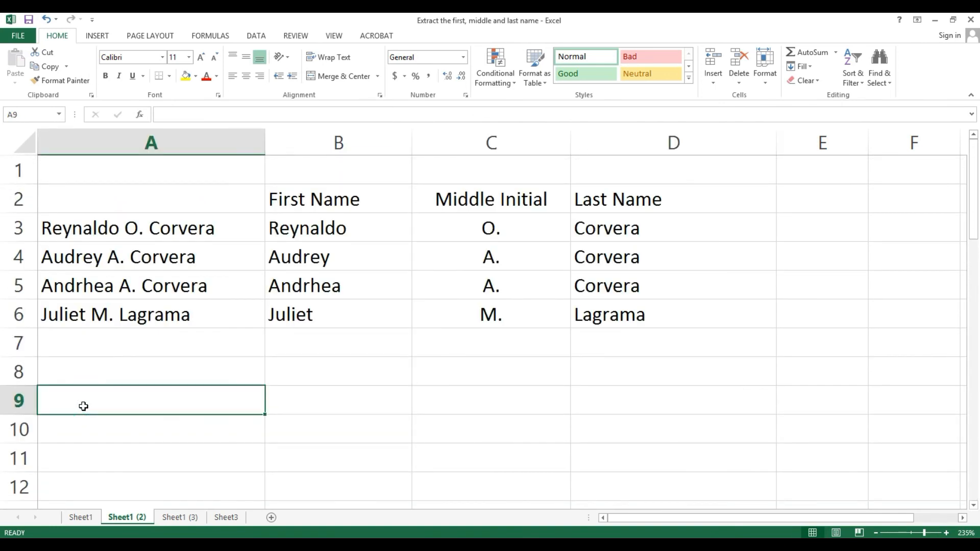
pyautogui.write('Jose')
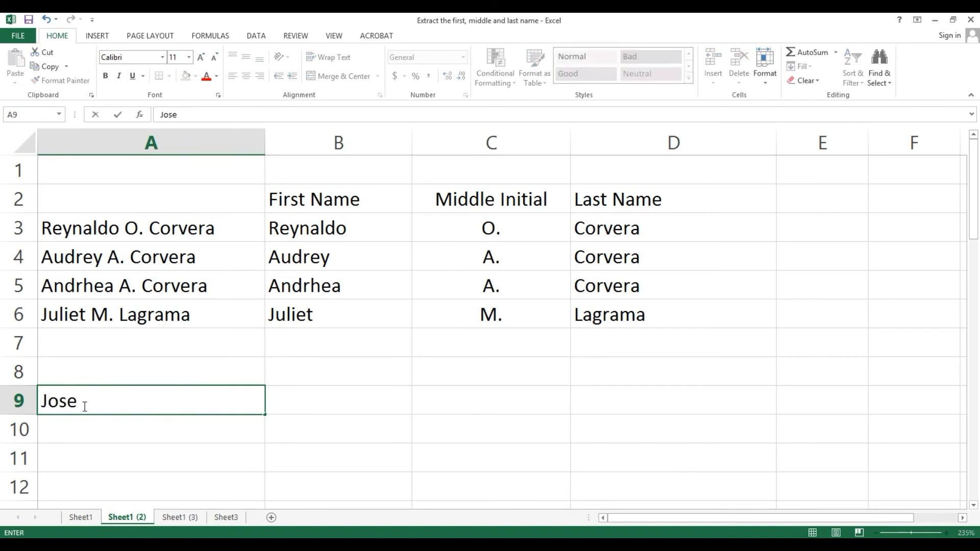
pyautogui.write(' A. San')
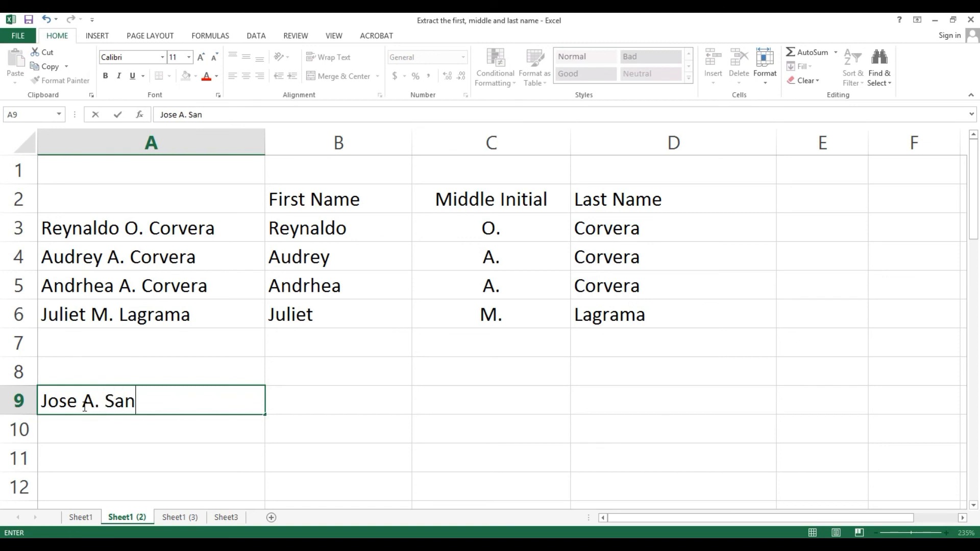
pyautogui.write('tos')
pyautogui.press('Return')
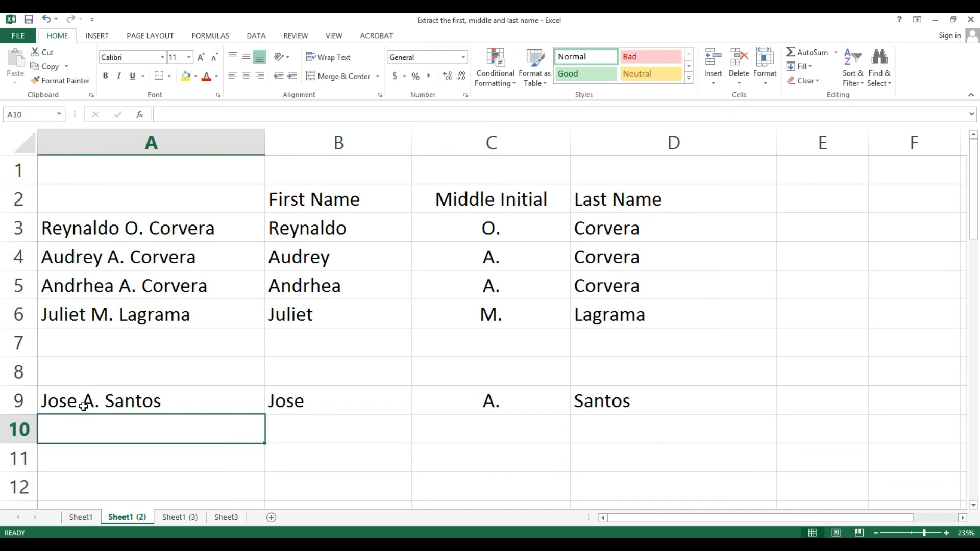
# Step: Examine the first name, middle initial and last name formulas in B9, C9 and D9
pyautogui.press('Up')
pyautogui.press('Right')
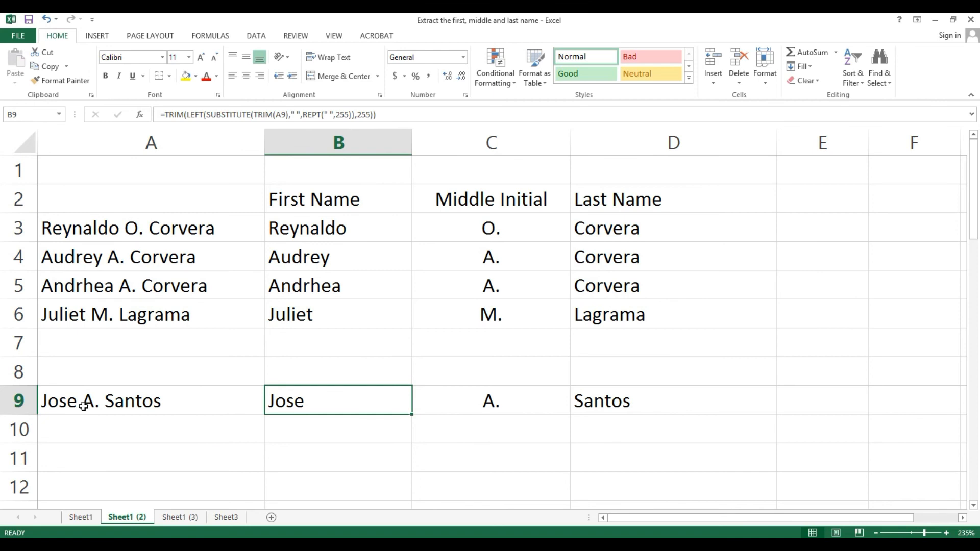
pyautogui.press('Right')
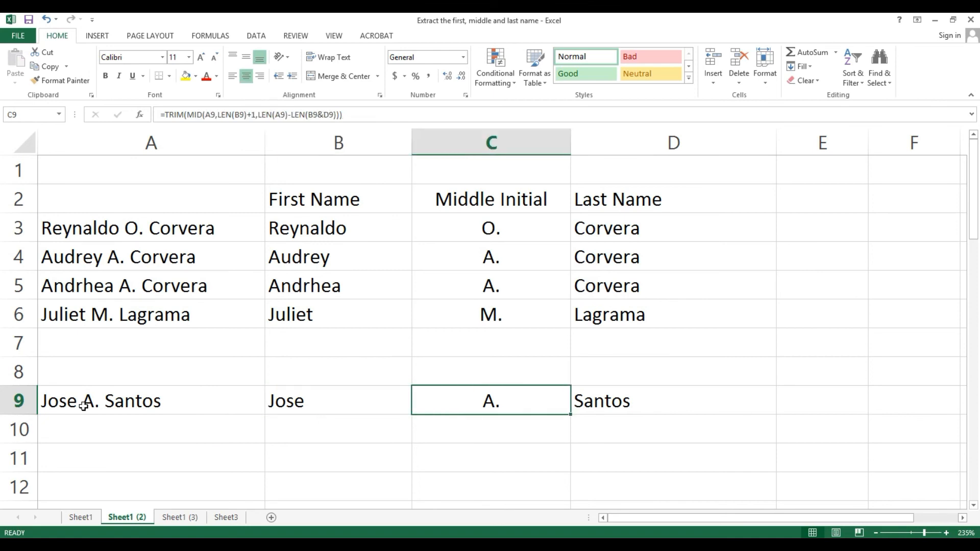
pyautogui.press('Right')
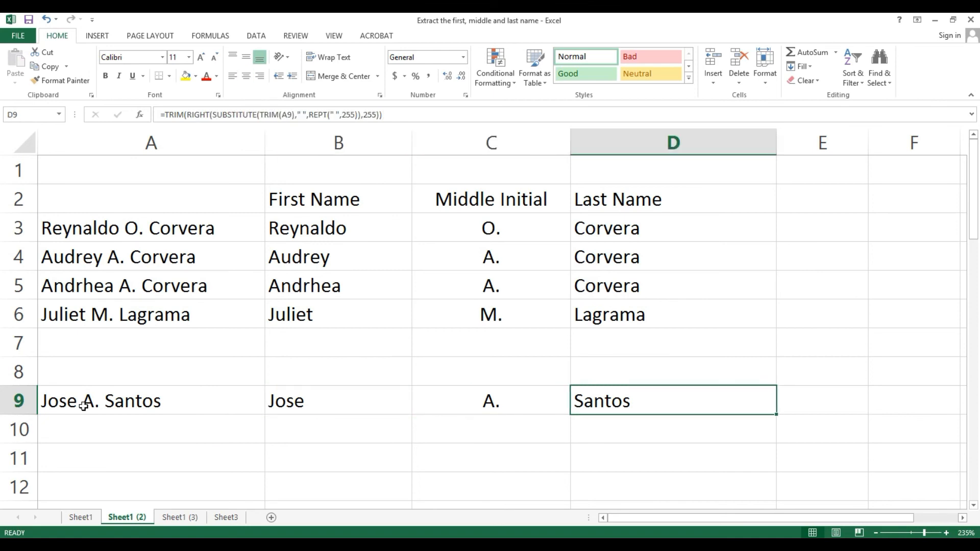